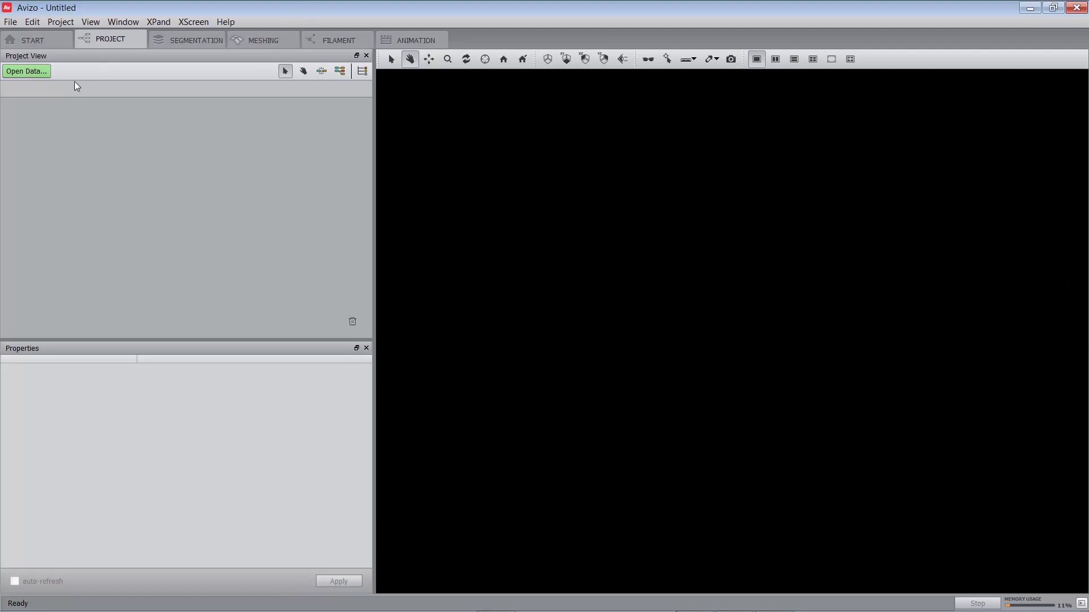
- Load chocolate-bar.am and chocolate-bar-labels.am from the Avizo-9.5.0 data\tutorials folder and place the labels object below the image object
{"action": "left_click", "coordinate": [31, 72]}
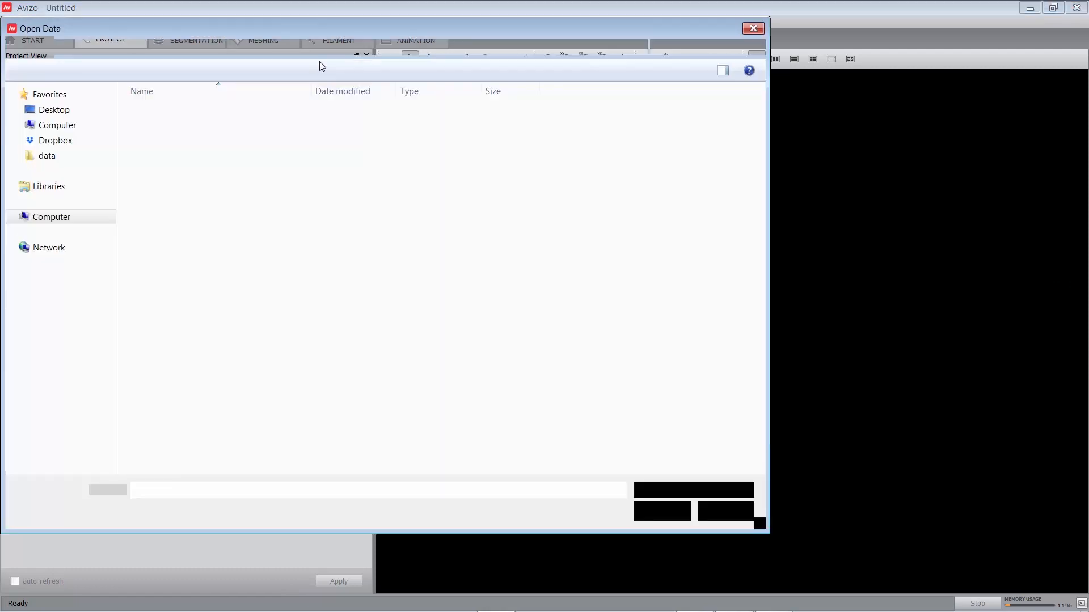
{"action": "left_click", "coordinate": [333, 48]}
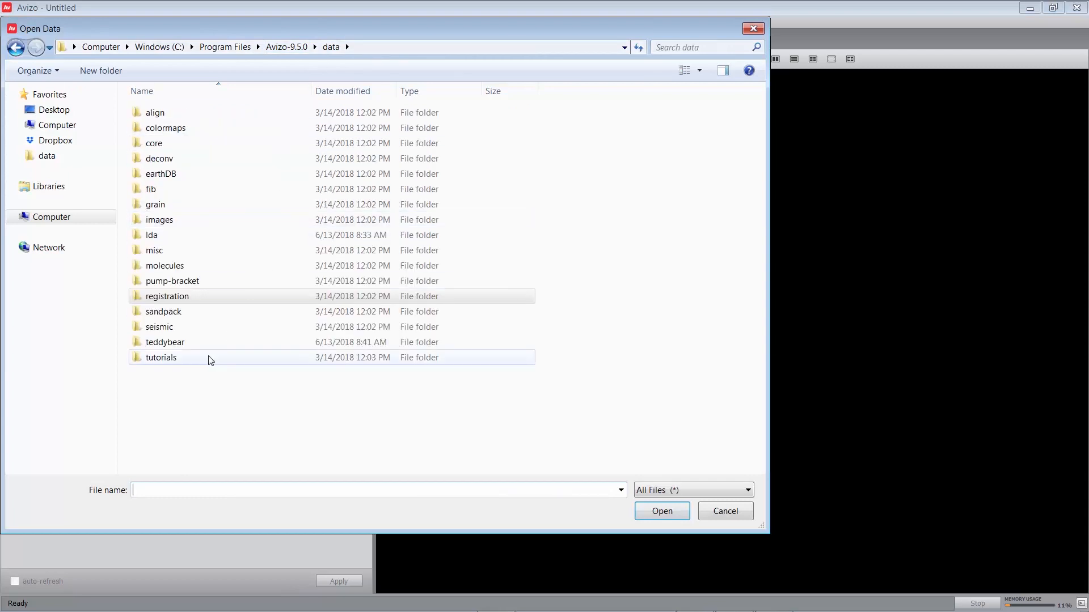
{"action": "double_click", "coordinate": [192, 359]}
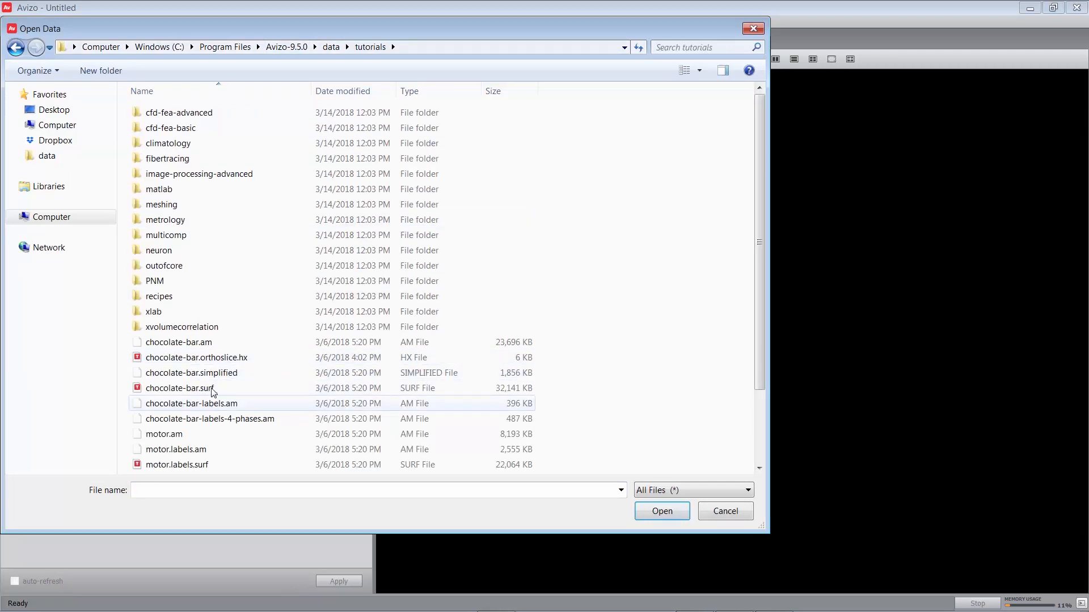
{"action": "left_click", "coordinate": [210, 344]}
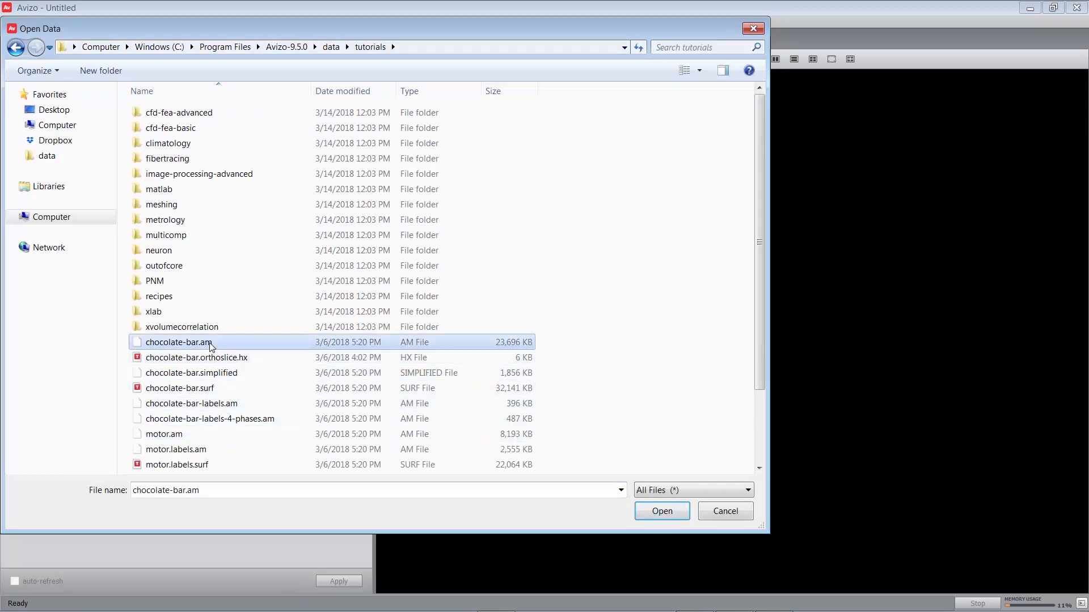
{"action": "left_click", "coordinate": [235, 404], "text": "ctrl"}
{"action": "left_click", "coordinate": [674, 512]}
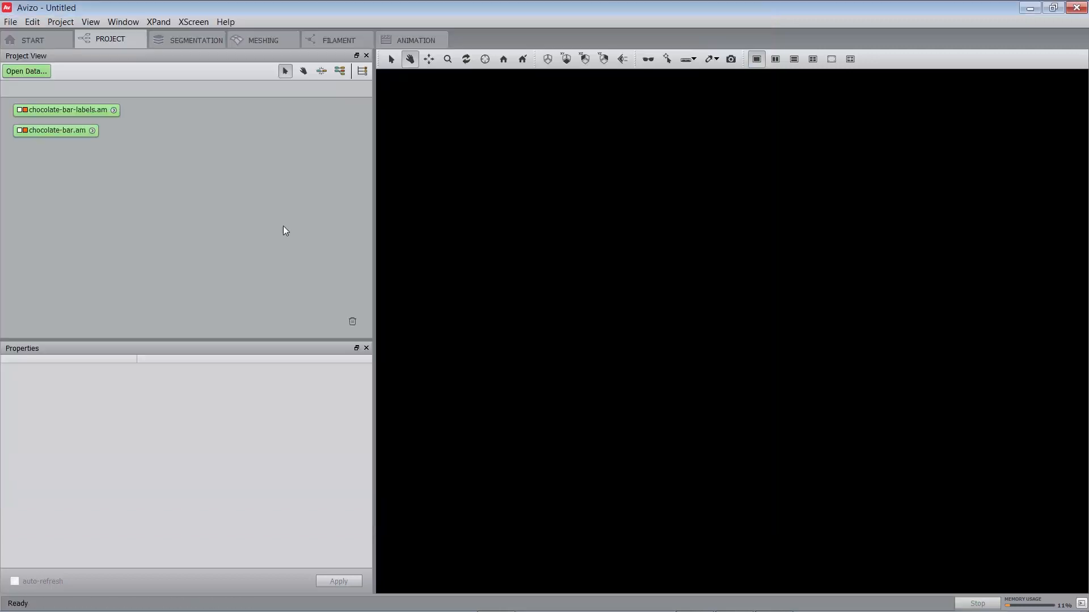
{"action": "left_click_drag", "start_coordinate": [93, 110], "coordinate": [89, 152]}
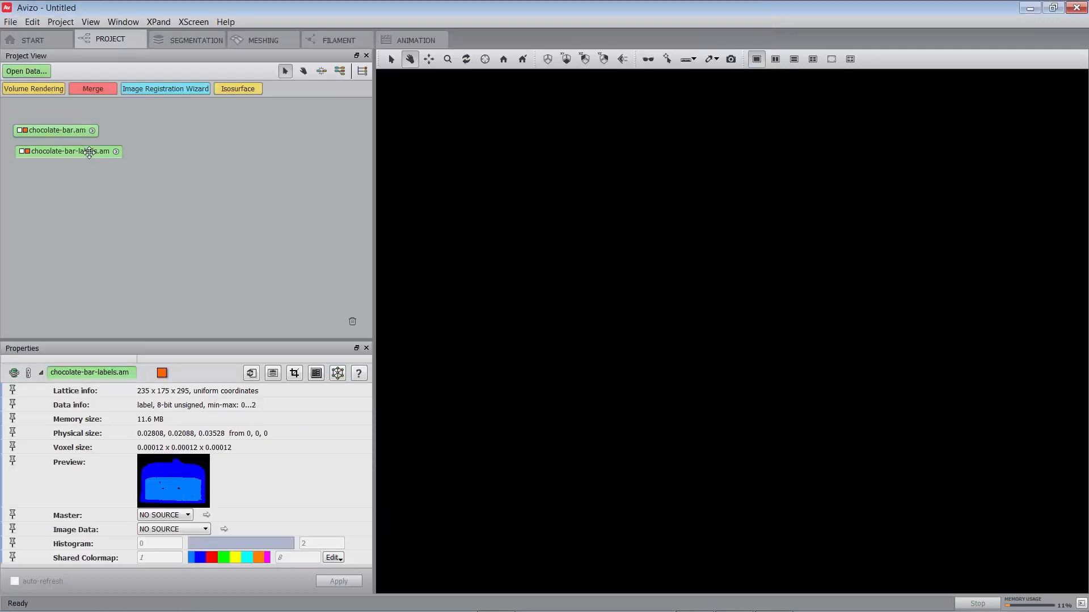
- Attach an Ortho Slice to chocolate-bar.am and view the xy slice face-on
{"action": "left_click", "coordinate": [67, 129]}
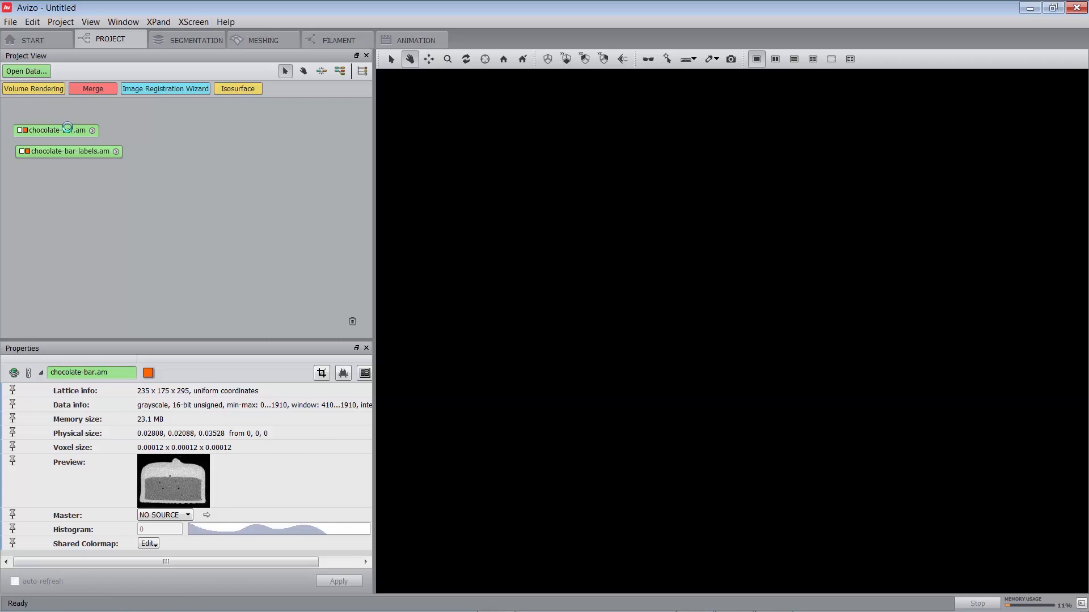
{"action": "right_click", "coordinate": [67, 128]}
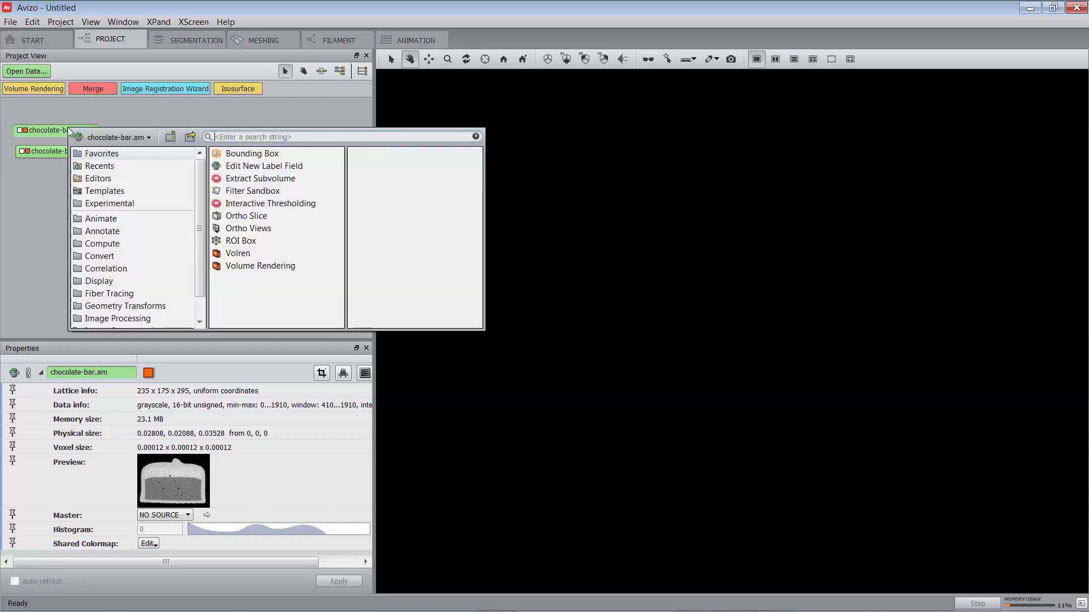
{"action": "type", "text": "ortho sli"}
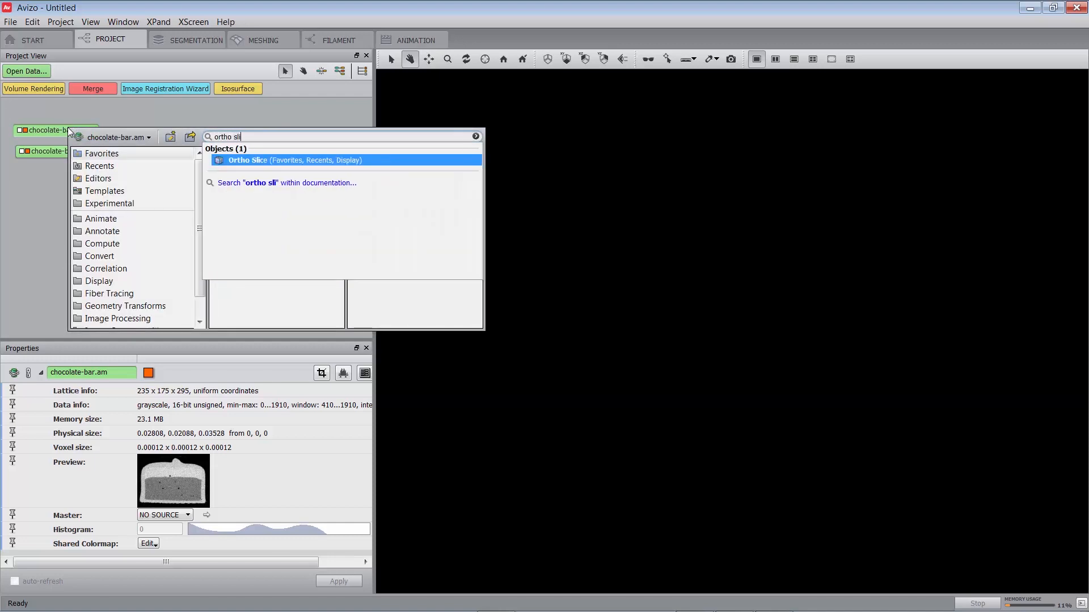
{"action": "key", "text": "Return"}
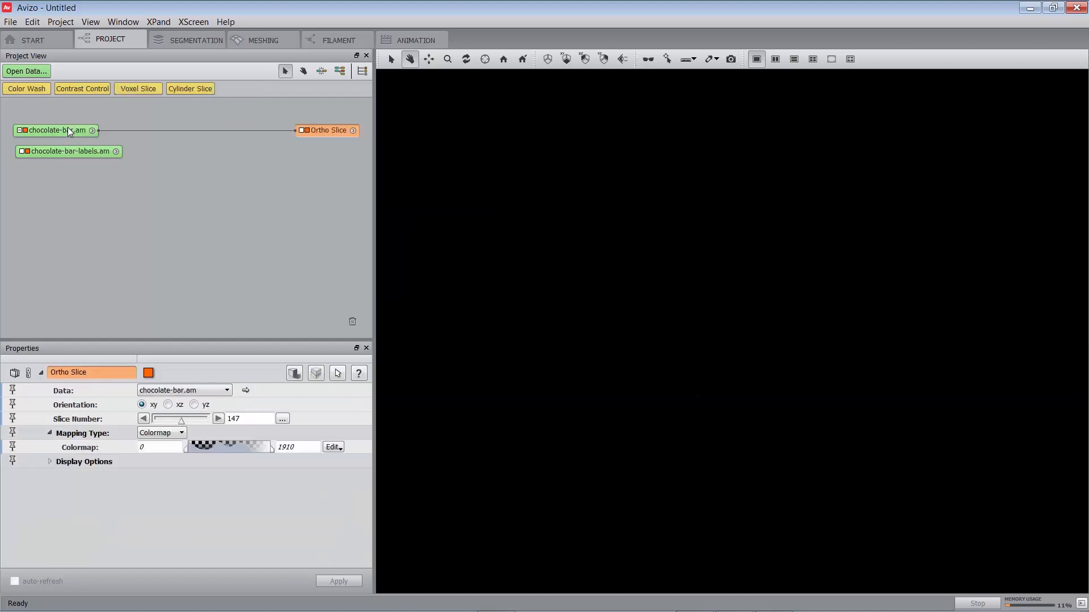
{"action": "key", "text": "space"}
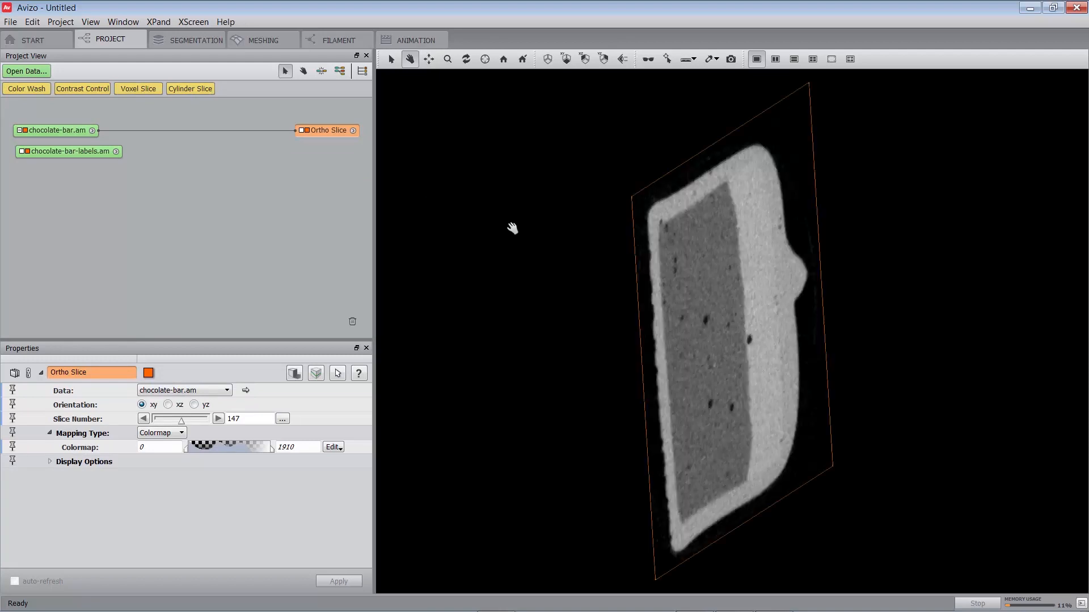
{"action": "key", "text": "space"}
{"action": "key", "text": "space"}
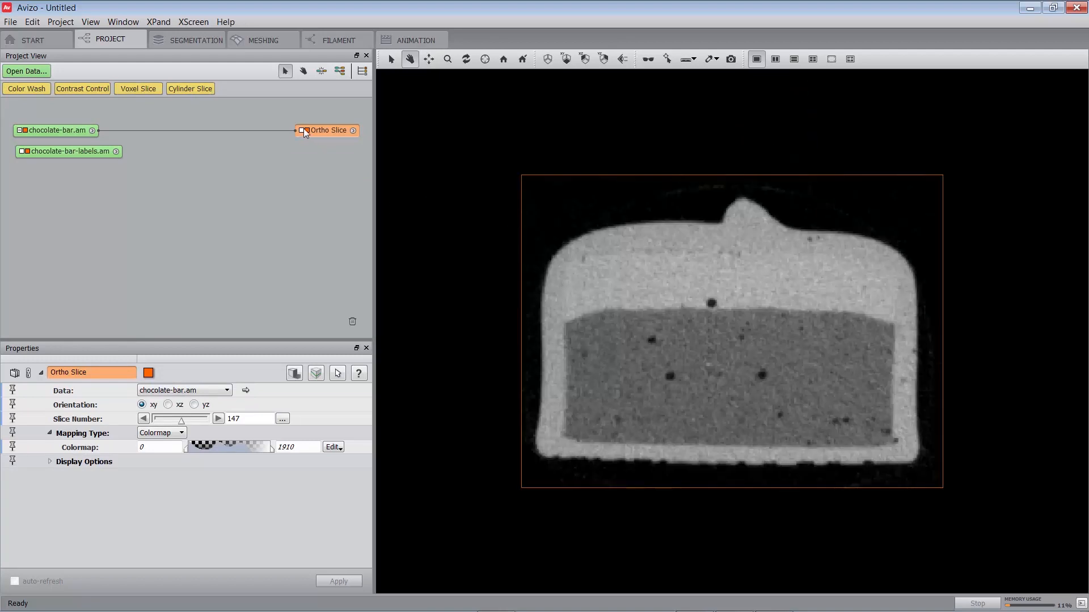
- Attach a Color Wash to the ortho slice, with chocolate-bar-labels.am as its data and Weighted Sum as the fusion method
{"action": "right_click", "coordinate": [323, 131]}
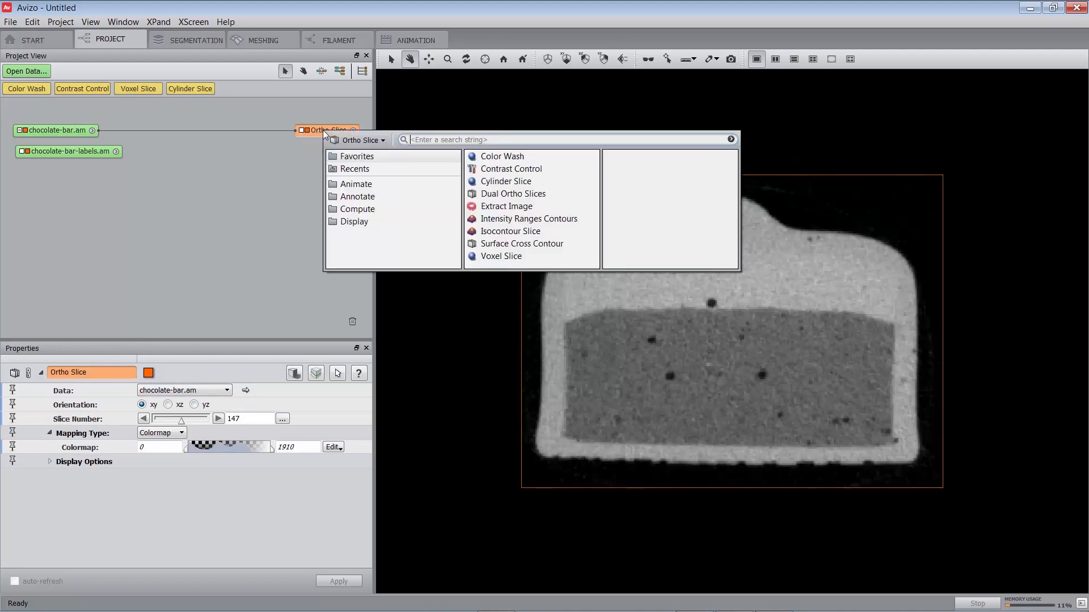
{"action": "left_click", "coordinate": [491, 158]}
{"action": "left_click", "coordinate": [621, 237]}
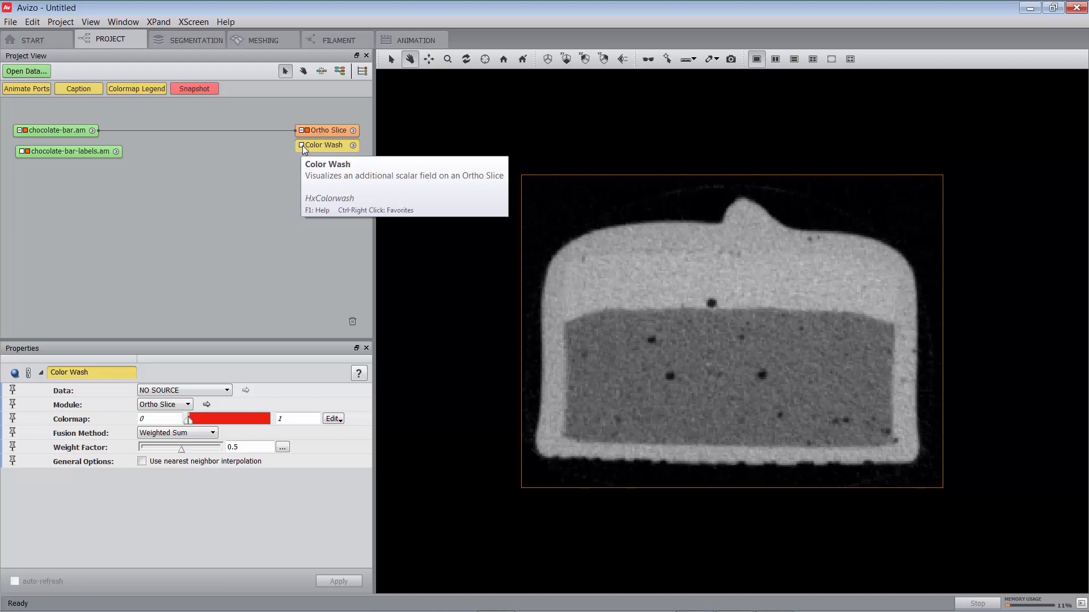
{"action": "left_click", "coordinate": [301, 146]}
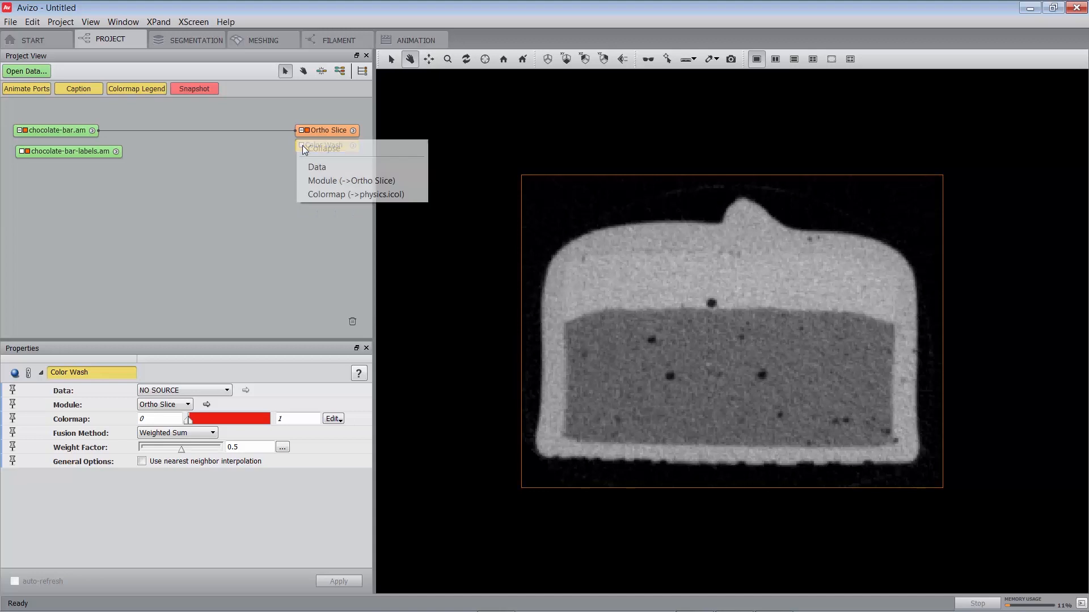
{"action": "left_click", "coordinate": [309, 167]}
{"action": "left_click", "coordinate": [133, 152]}
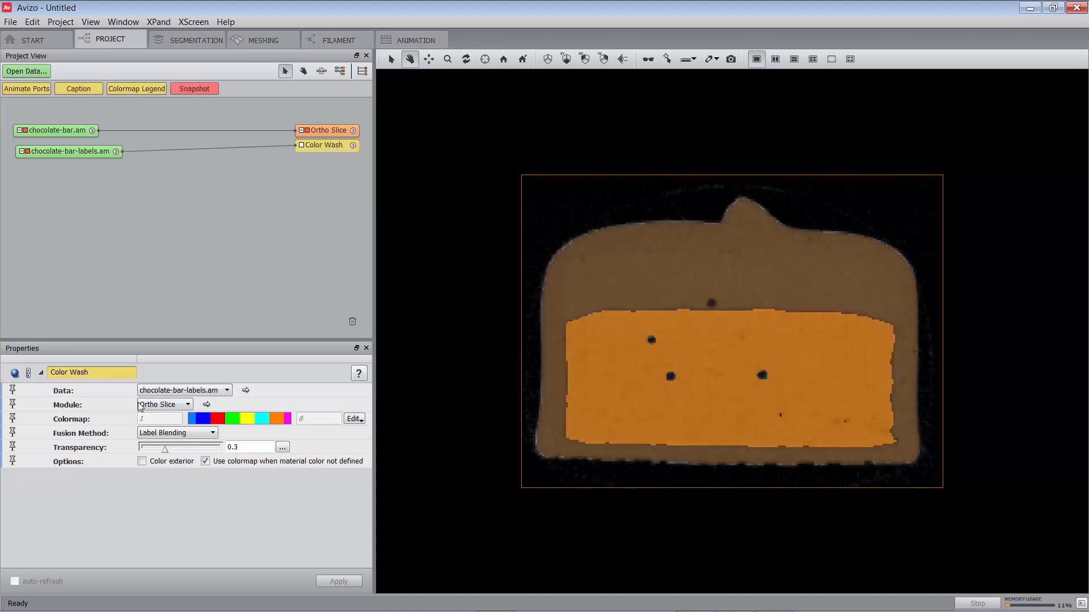
{"action": "left_click", "coordinate": [165, 434]}
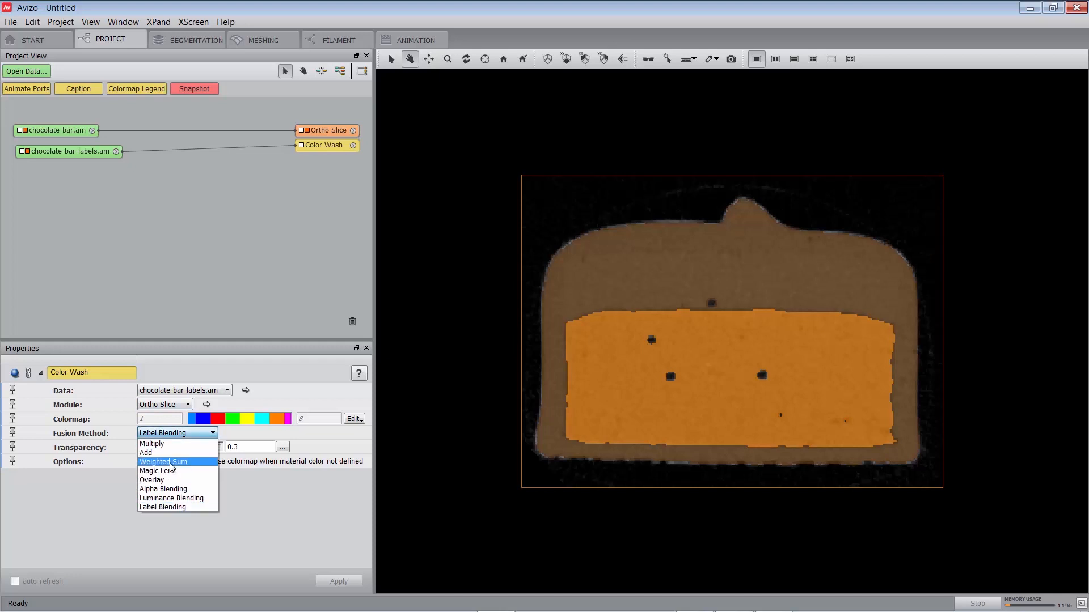
{"action": "left_click", "coordinate": [172, 463]}
- Duplicate the ortho slice with its Color Wash twice and arrange the copies beneath the original
{"action": "left_click", "coordinate": [313, 133]}
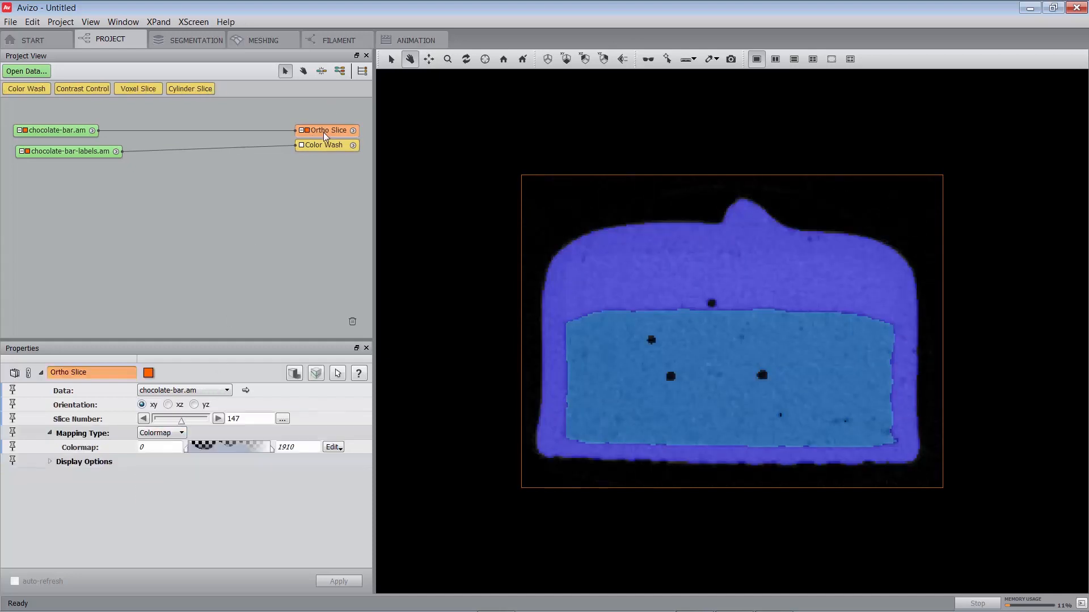
{"action": "key", "text": "ctrl+c"}
{"action": "key", "text": "ctrl+v"}
{"action": "key", "text": "ctrl+v"}
{"action": "left_click_drag", "start_coordinate": [320, 109], "coordinate": [315, 211]}
- Set the orientation of Ortho Slice 2 to xz and of Ortho Slice 3 to yz
{"action": "left_click", "coordinate": [311, 168]}
{"action": "left_click", "coordinate": [168, 404]}
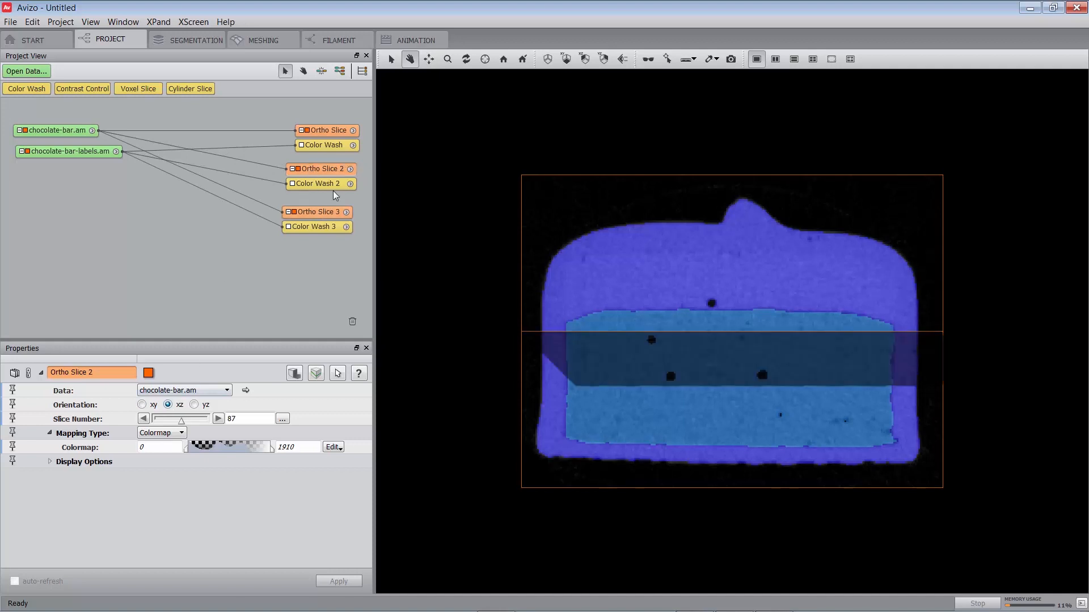
{"action": "left_click", "coordinate": [315, 212]}
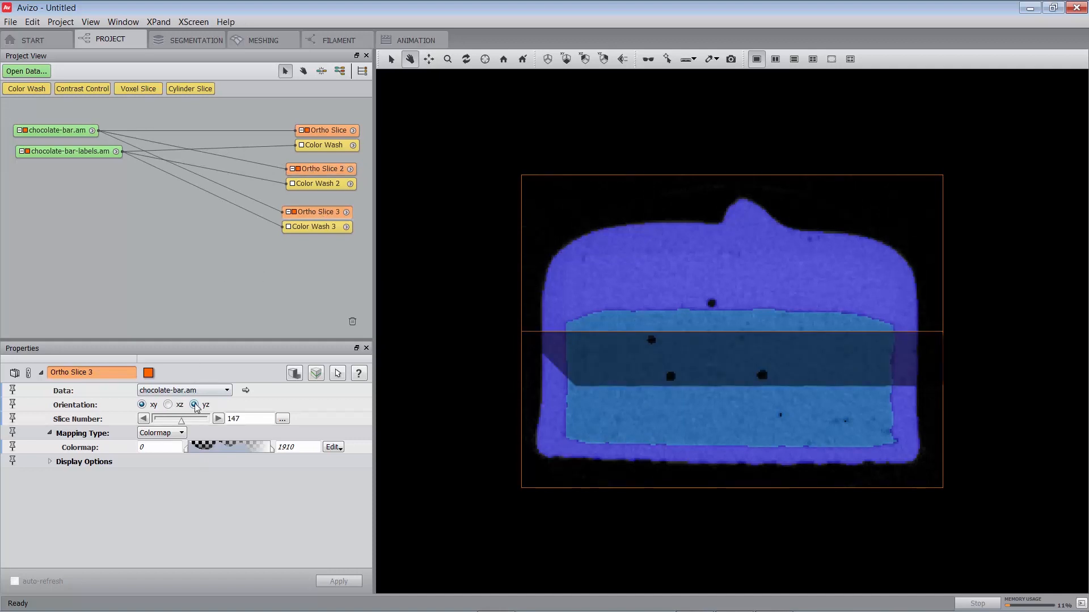
{"action": "left_click", "coordinate": [194, 404]}
{"action": "key", "text": "Escape"}
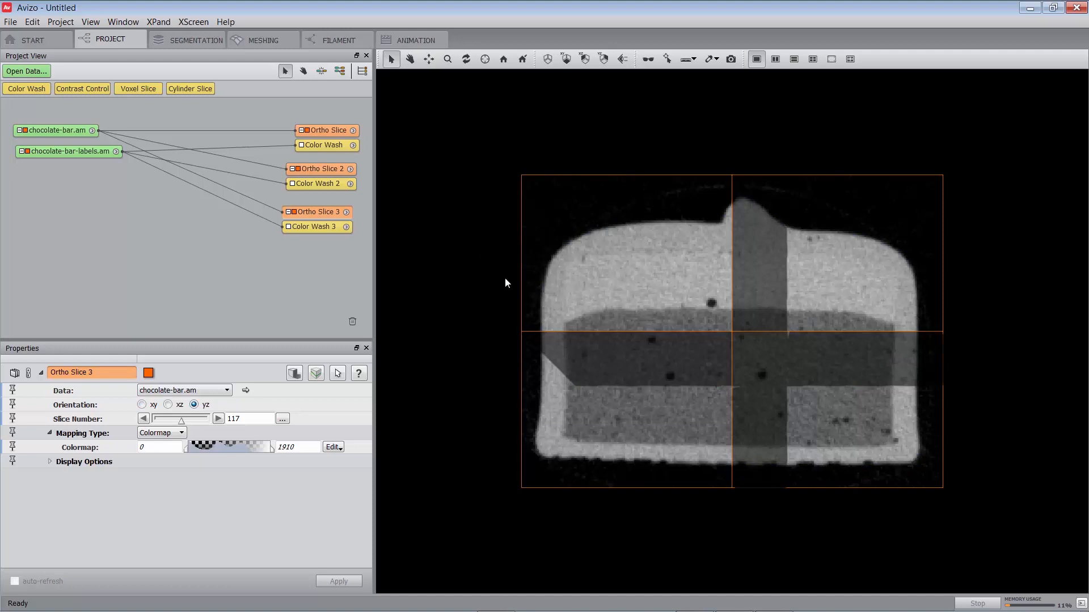
{"action": "key", "text": "Escape"}
{"action": "left_click_drag", "start_coordinate": [486, 272], "coordinate": [664, 324]}
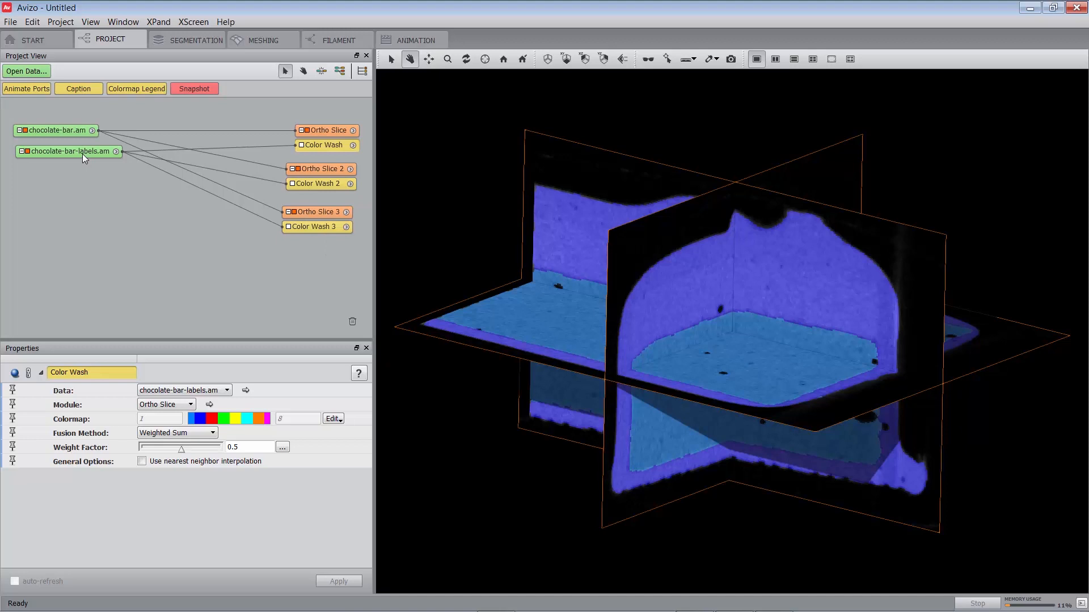
- Rotate chocolate-bar-labels.am freehand about several axes with the Transform Editor to misalign it with the image, and close the editor
{"action": "left_click", "coordinate": [82, 153]}
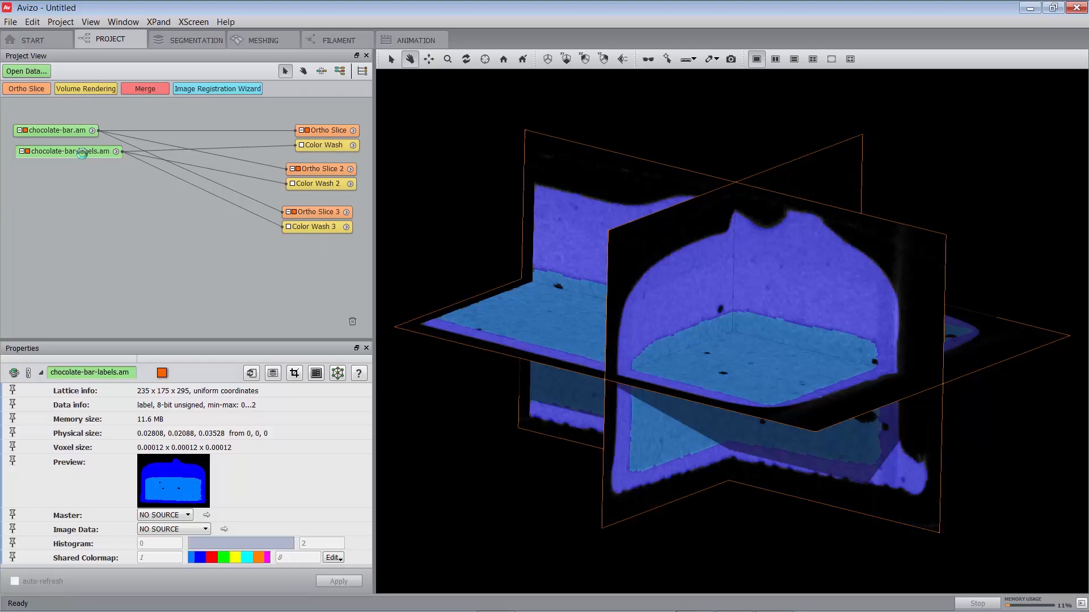
{"action": "left_click", "coordinate": [337, 373]}
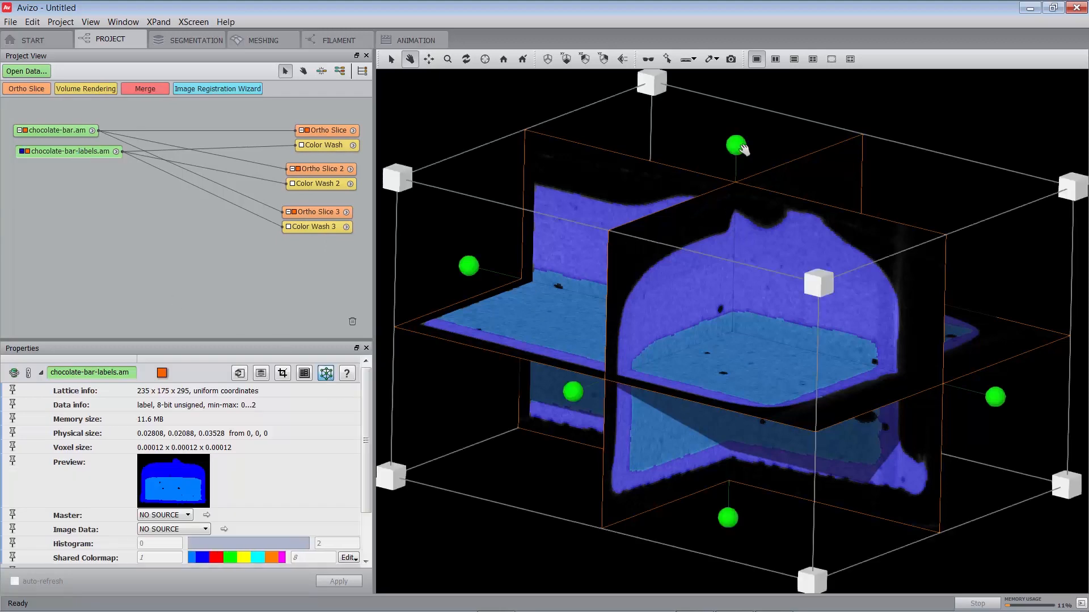
{"action": "key", "text": "Escape"}
{"action": "left_click_drag", "start_coordinate": [733, 146], "coordinate": [780, 207]}
{"action": "left_click_drag", "start_coordinate": [572, 391], "coordinate": [638, 349]}
{"action": "left_click_drag", "start_coordinate": [881, 399], "coordinate": [917, 373]}
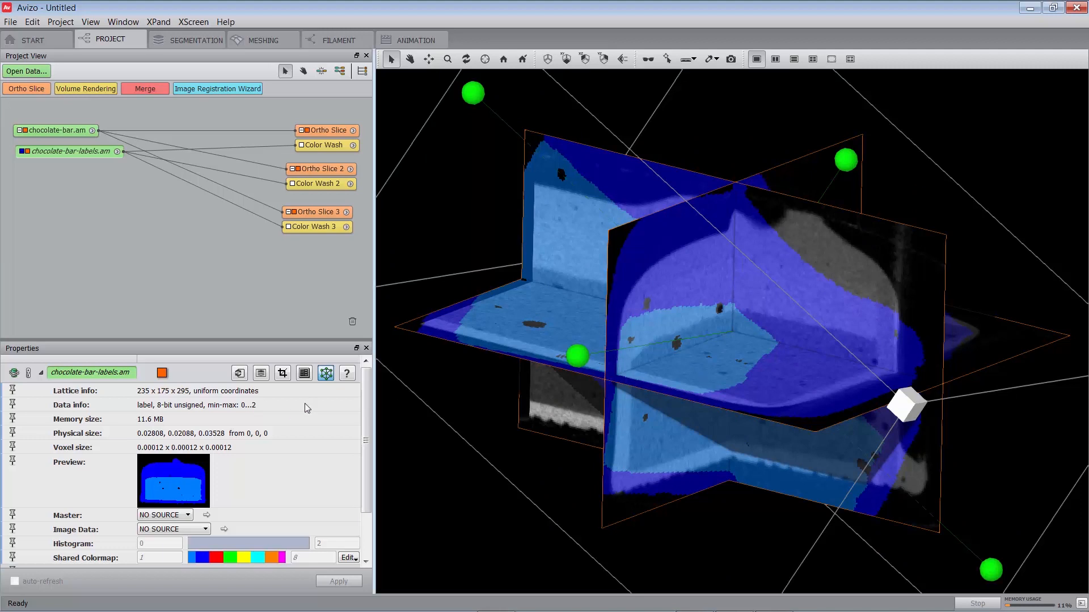
{"action": "left_click", "coordinate": [327, 373]}
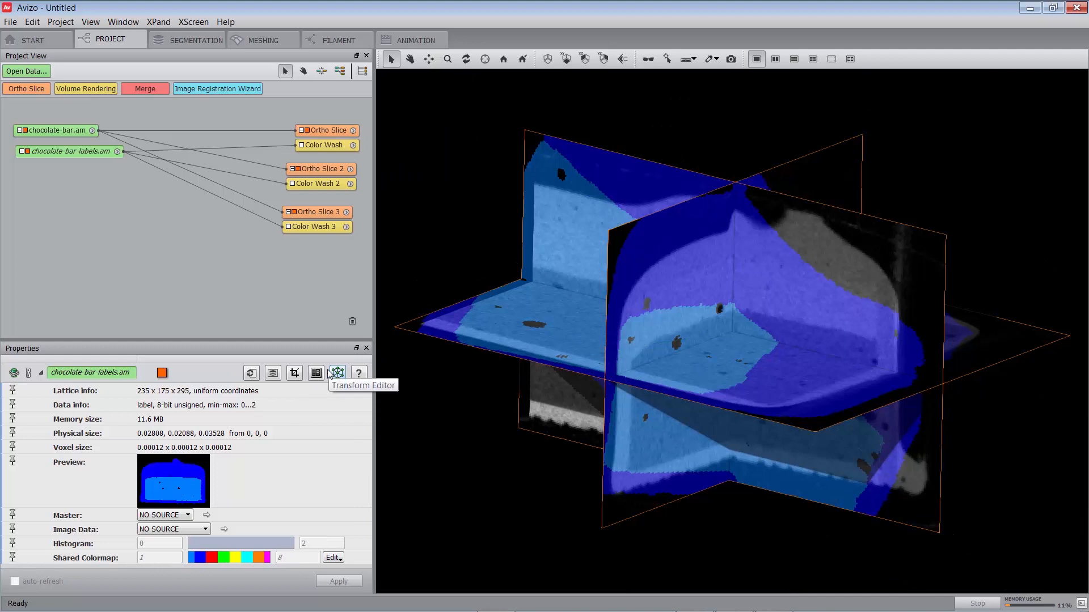
- Attach a Bounding Box to chocolate-bar-labels.am and fit the whole scene in view
{"action": "right_click", "coordinate": [74, 153]}
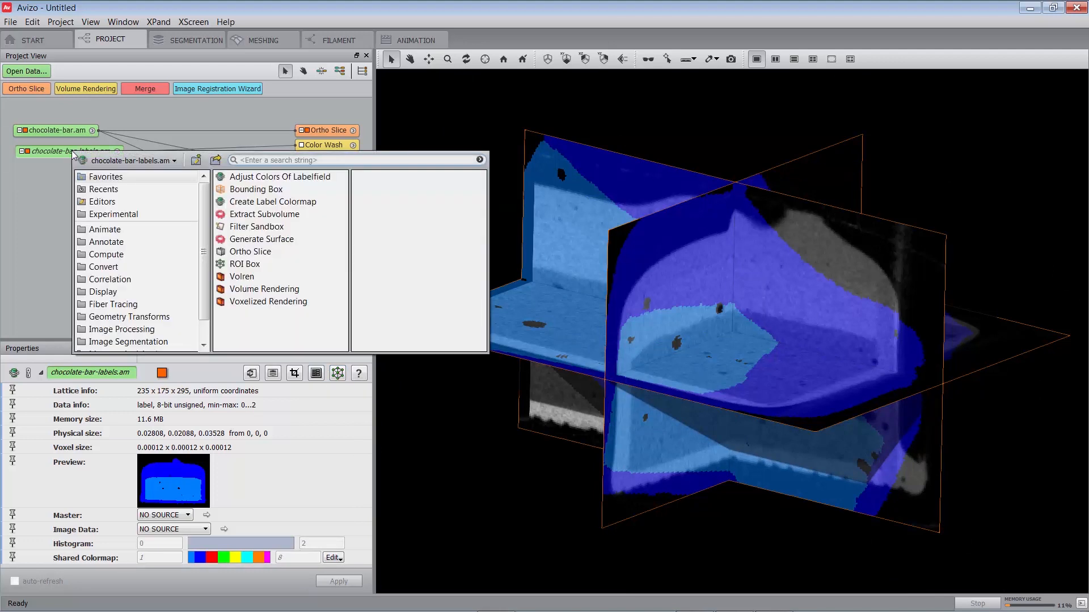
{"action": "left_click", "coordinate": [272, 189]}
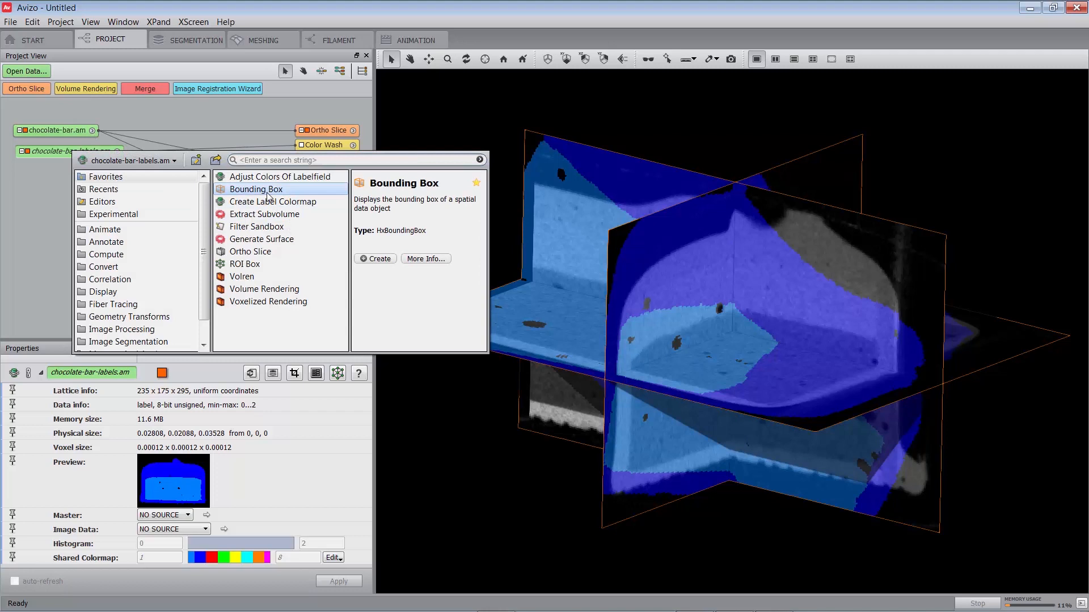
{"action": "left_click", "coordinate": [374, 258]}
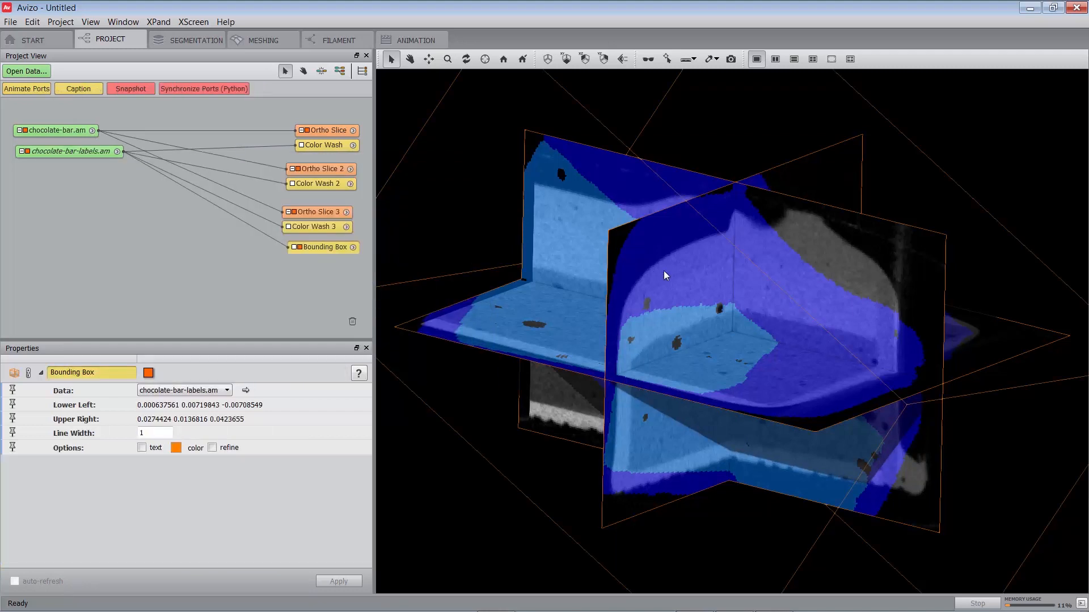
{"action": "key", "text": "space"}
{"action": "key", "text": "Escape"}
{"action": "left_click_drag", "start_coordinate": [715, 294], "coordinate": [715, 310]}
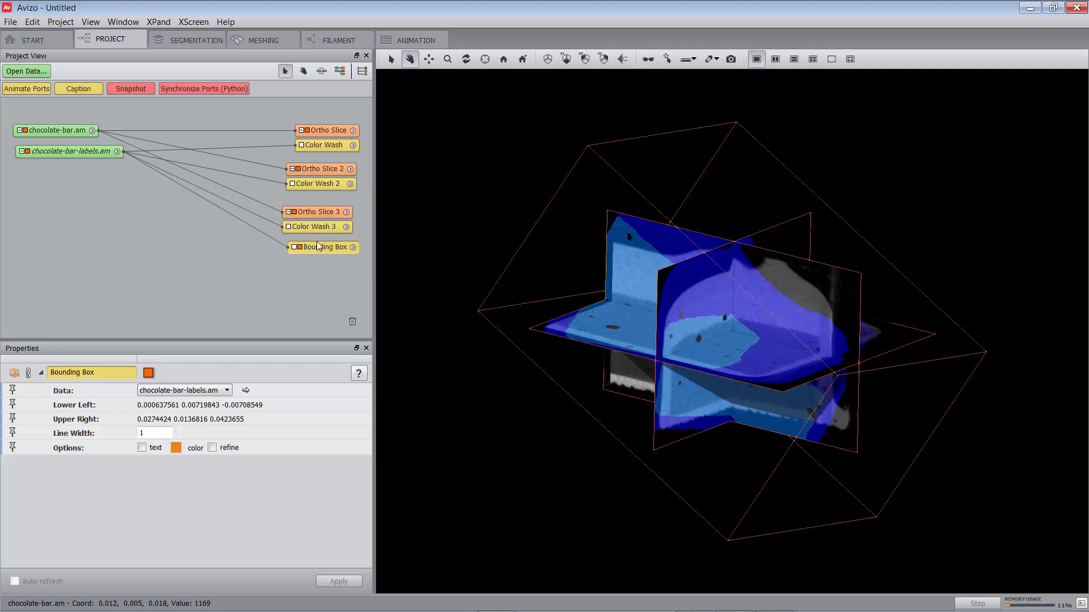
- Attach a Register Images module from Geometry Transforms to chocolate-bar-labels.am and place it just below the labels object
{"action": "left_click", "coordinate": [58, 152]}
{"action": "right_click", "coordinate": [58, 152]}
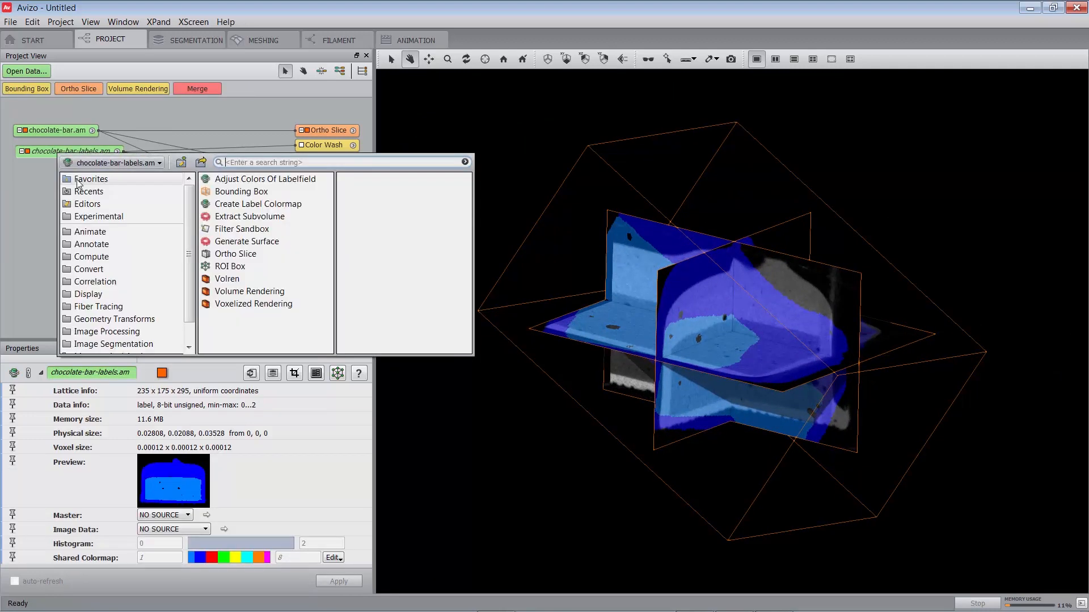
{"action": "left_click", "coordinate": [129, 319]}
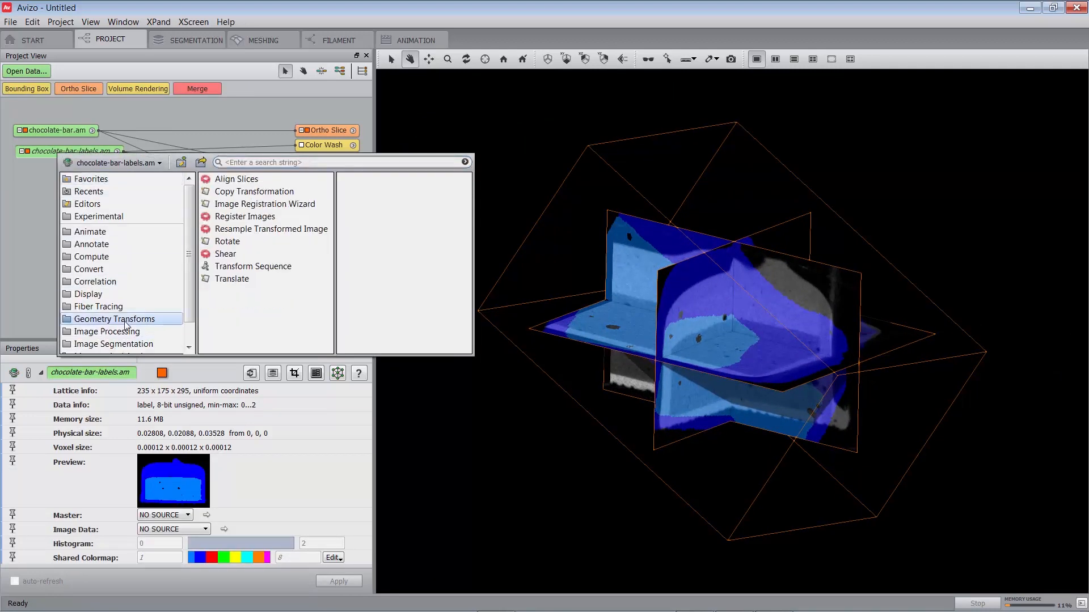
{"action": "left_click", "coordinate": [248, 218]}
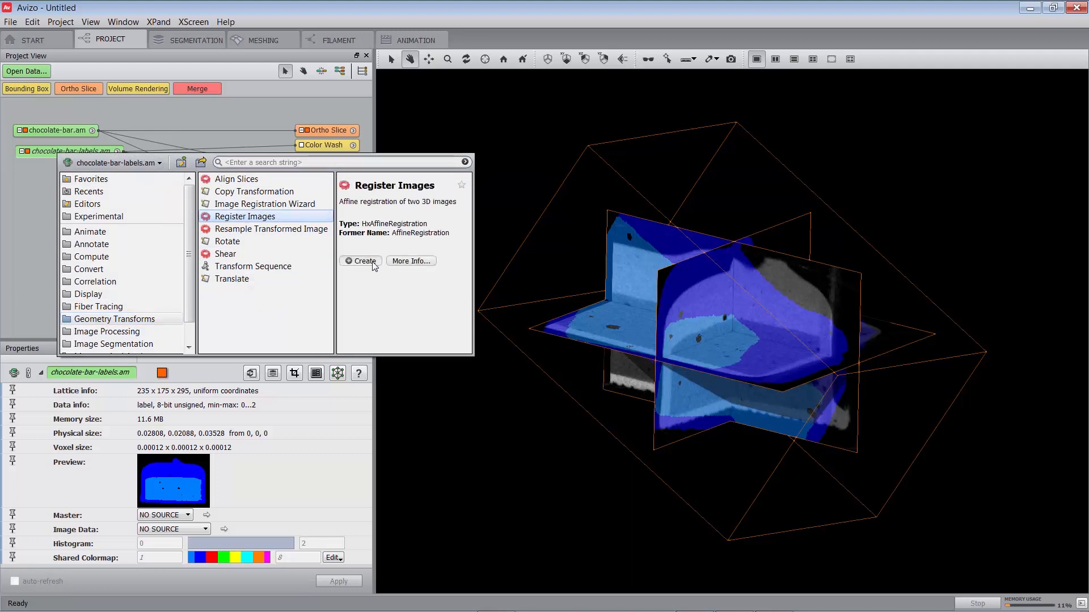
{"action": "left_click", "coordinate": [373, 264]}
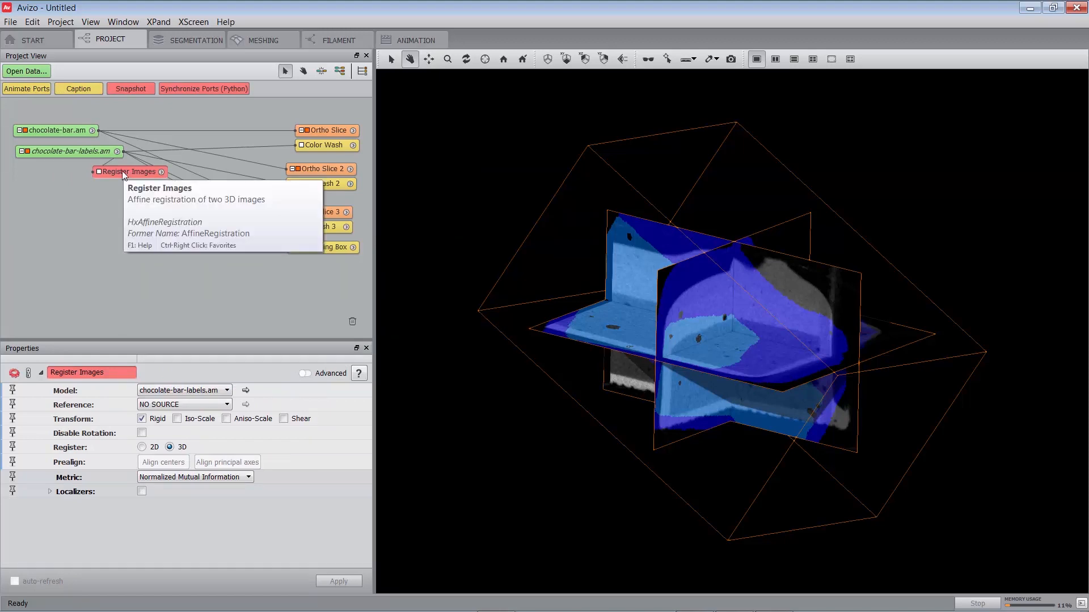
{"action": "left_click_drag", "start_coordinate": [123, 173], "coordinate": [150, 179]}
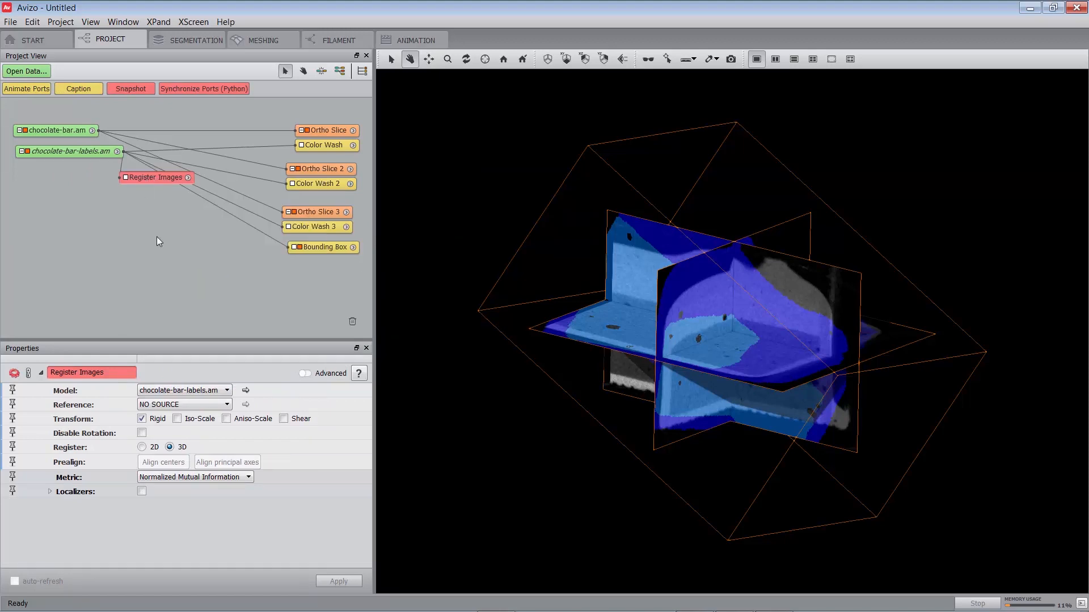
- Set chocolate-bar.am as the reference, prealign the labels by centers and principal axes, and run the rigid 3D registration
{"action": "left_click", "coordinate": [162, 406]}
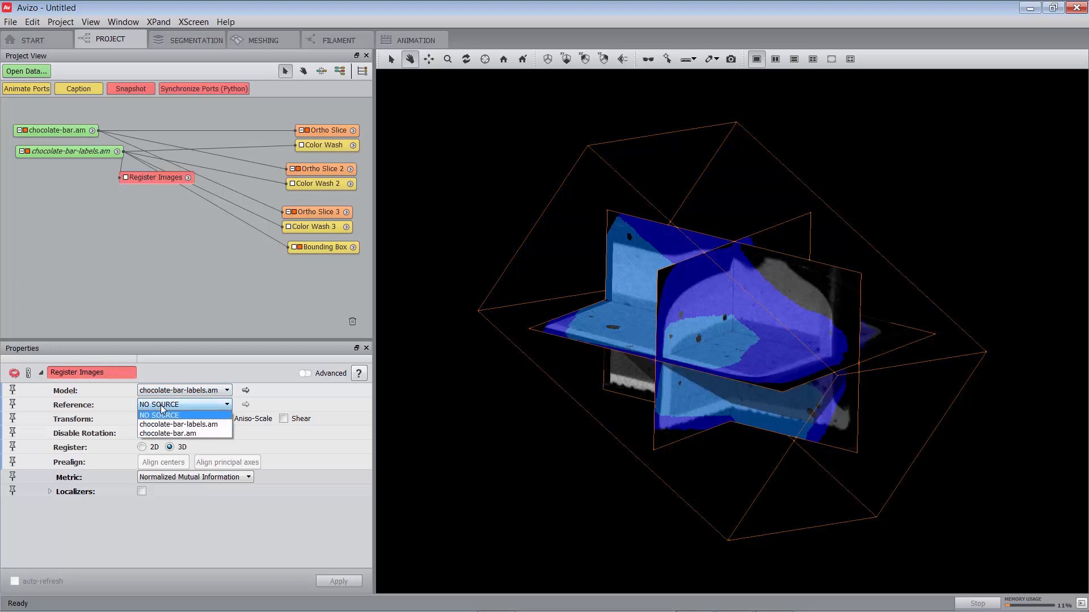
{"action": "left_click", "coordinate": [176, 434]}
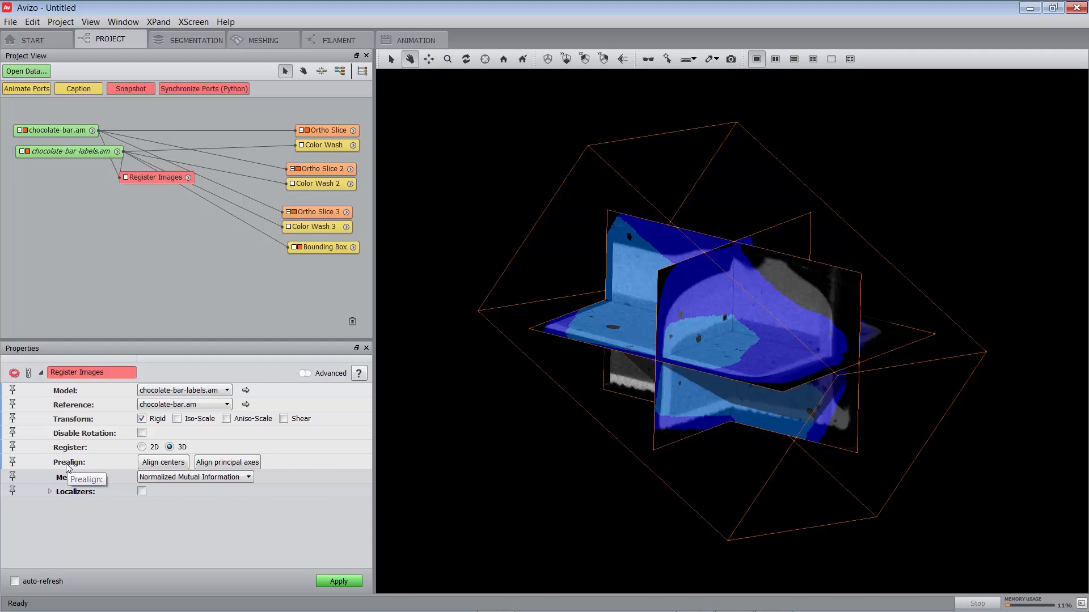
{"action": "left_click", "coordinate": [165, 463]}
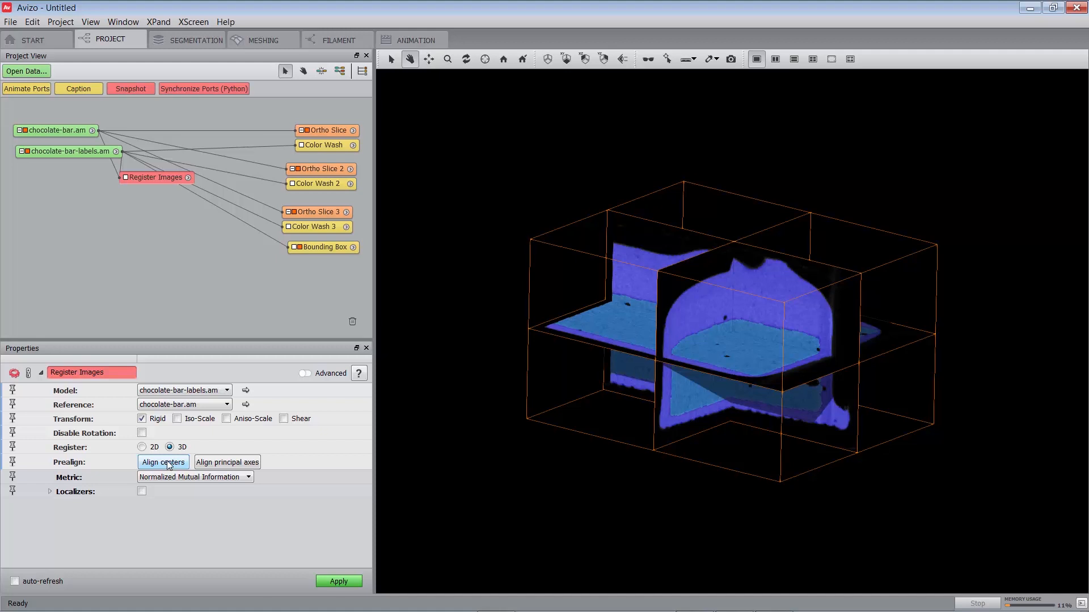
{"action": "left_click", "coordinate": [223, 464]}
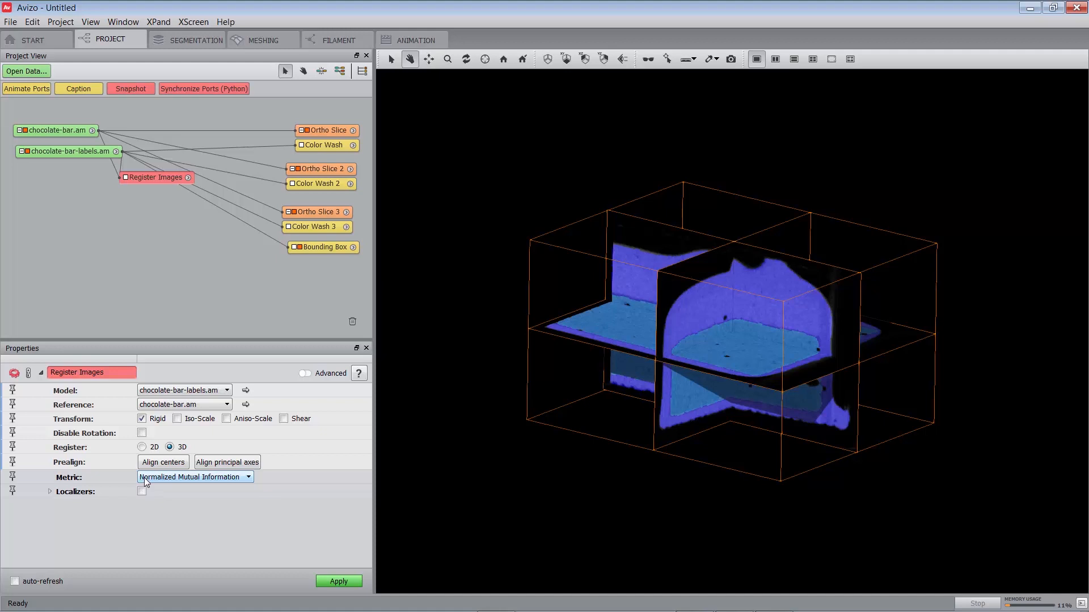
{"action": "left_click", "coordinate": [330, 582]}
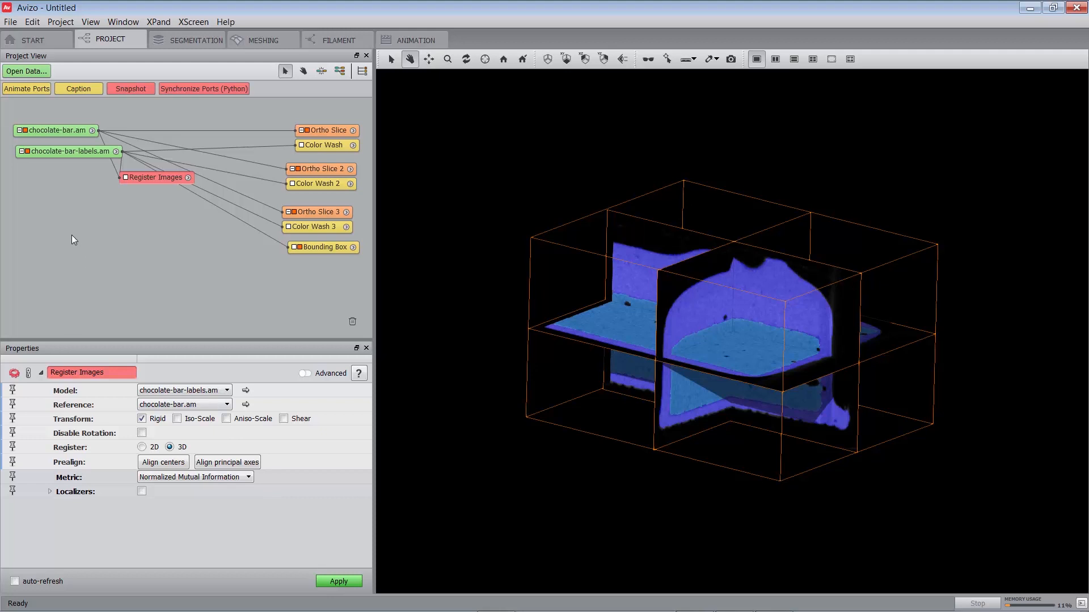
- Reset the rotation of chocolate-bar-labels.am in the Transform Editor dialog and set it to 90 degrees
{"action": "left_click", "coordinate": [57, 154]}
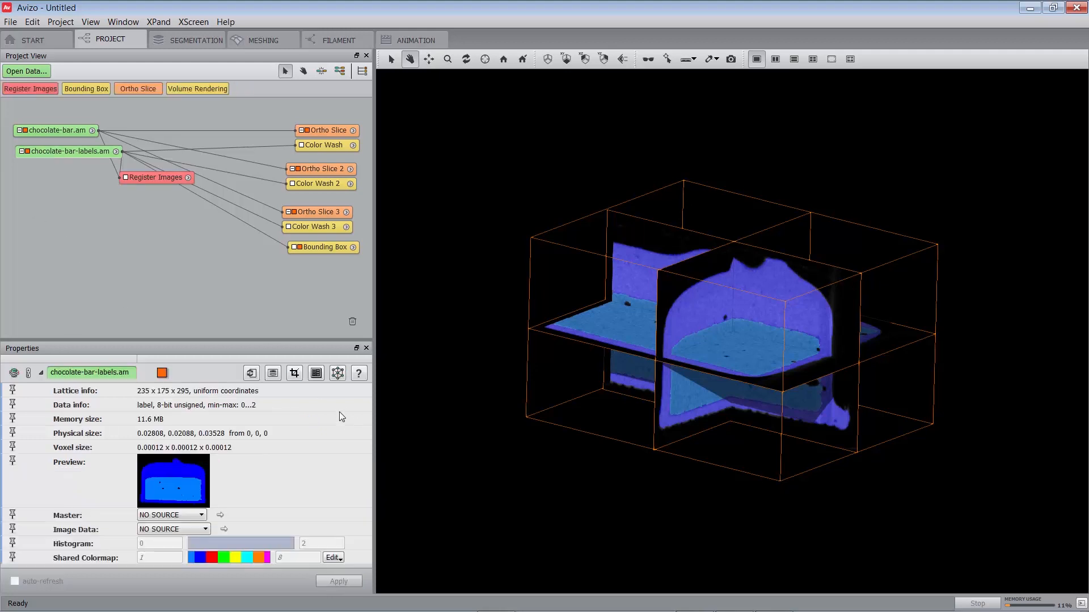
{"action": "left_click", "coordinate": [338, 377]}
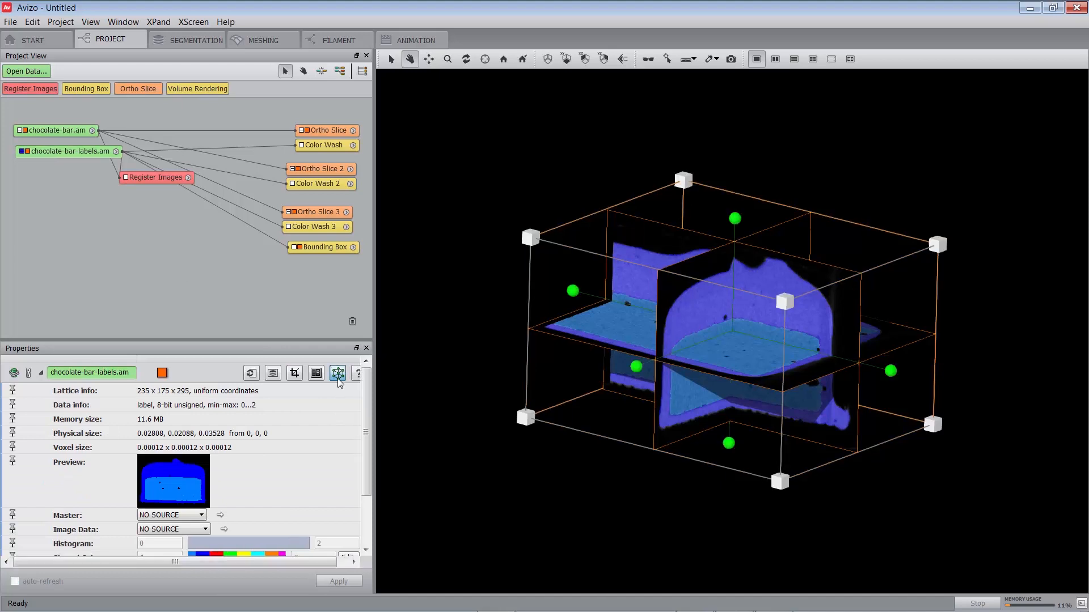
{"action": "scroll", "coordinate": [305, 460], "scroll_direction": "down", "scroll_amount": 3}
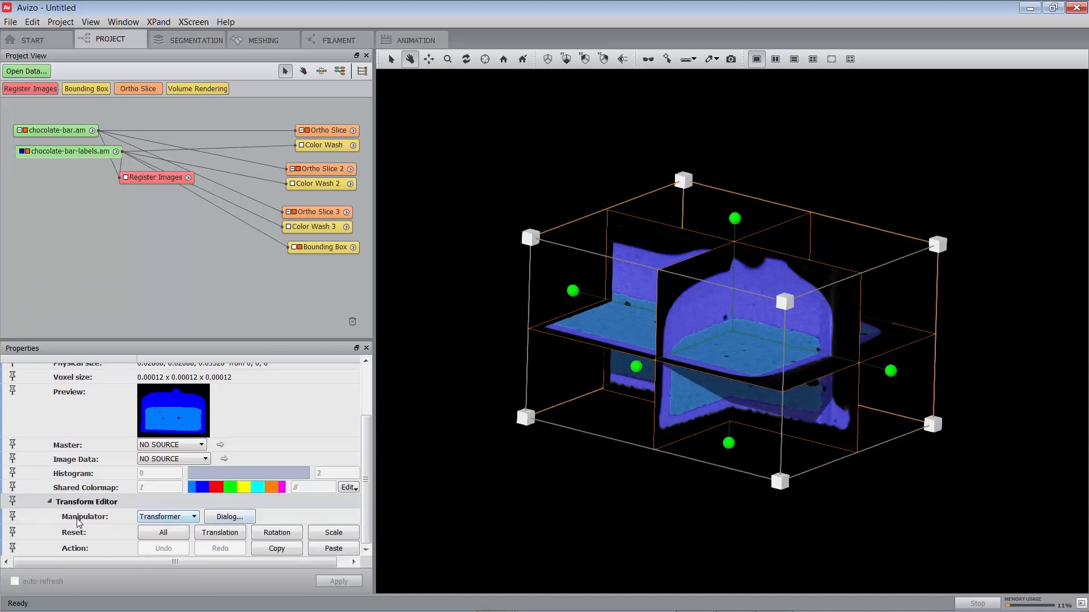
{"action": "left_click", "coordinate": [230, 517]}
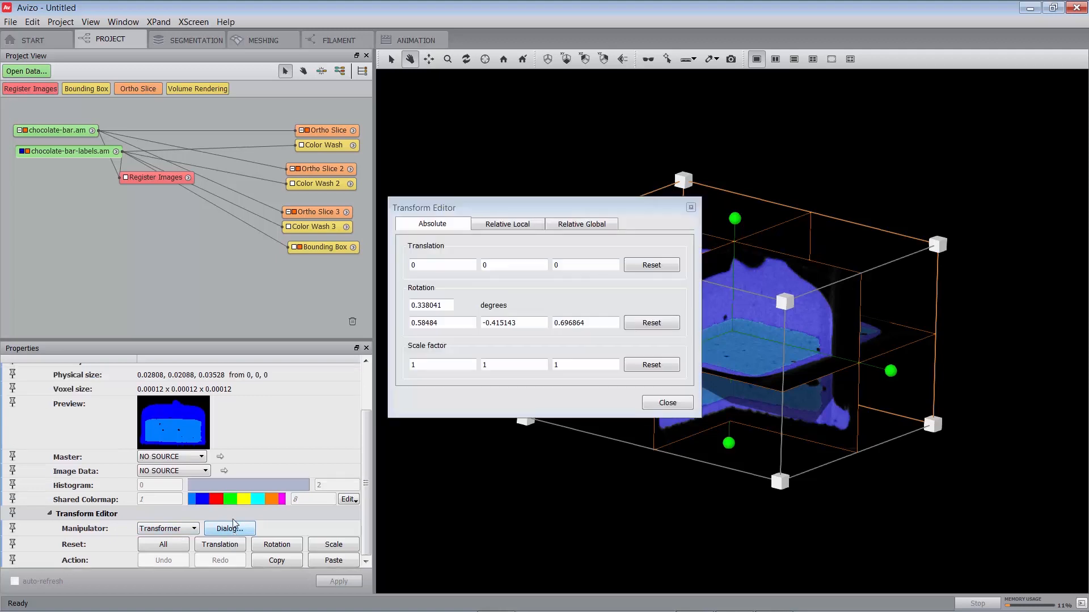
{"action": "left_click", "coordinate": [643, 324]}
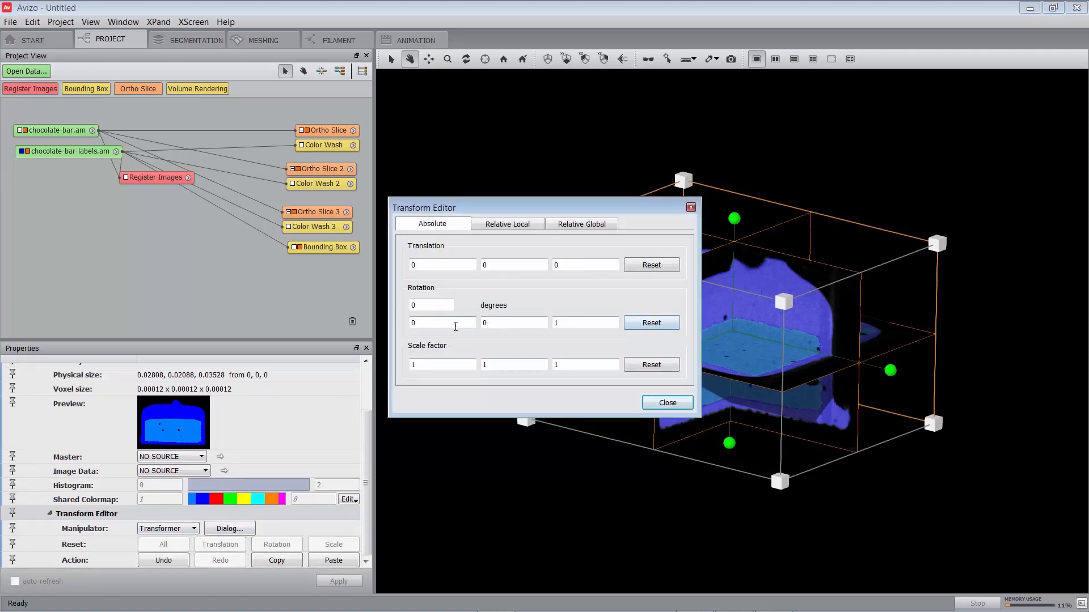
{"action": "double_click", "coordinate": [423, 305]}
{"action": "type", "text": "90"}
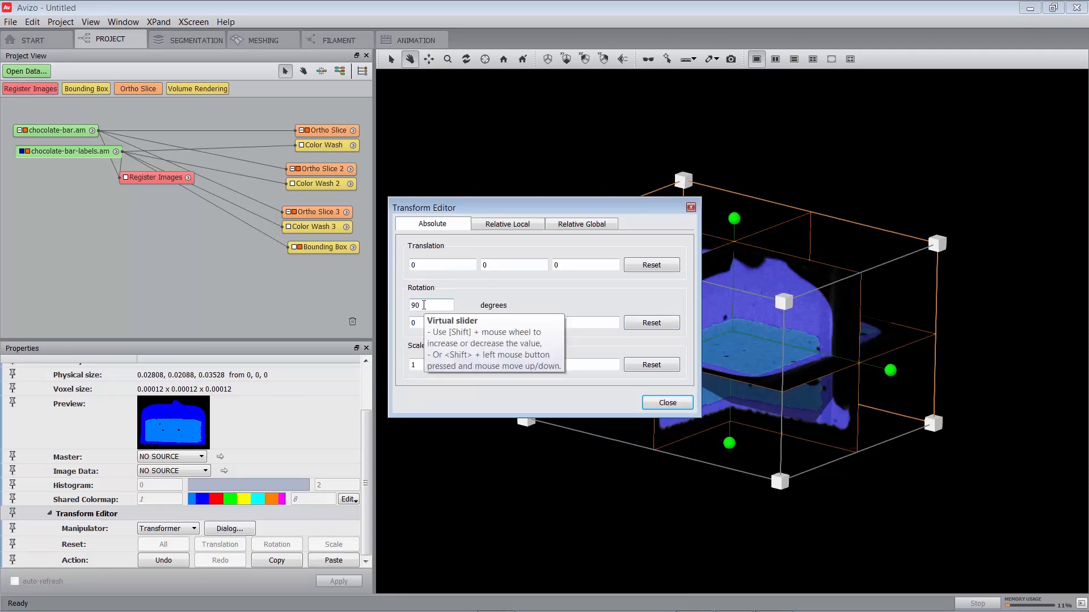
{"action": "key", "text": "Return"}
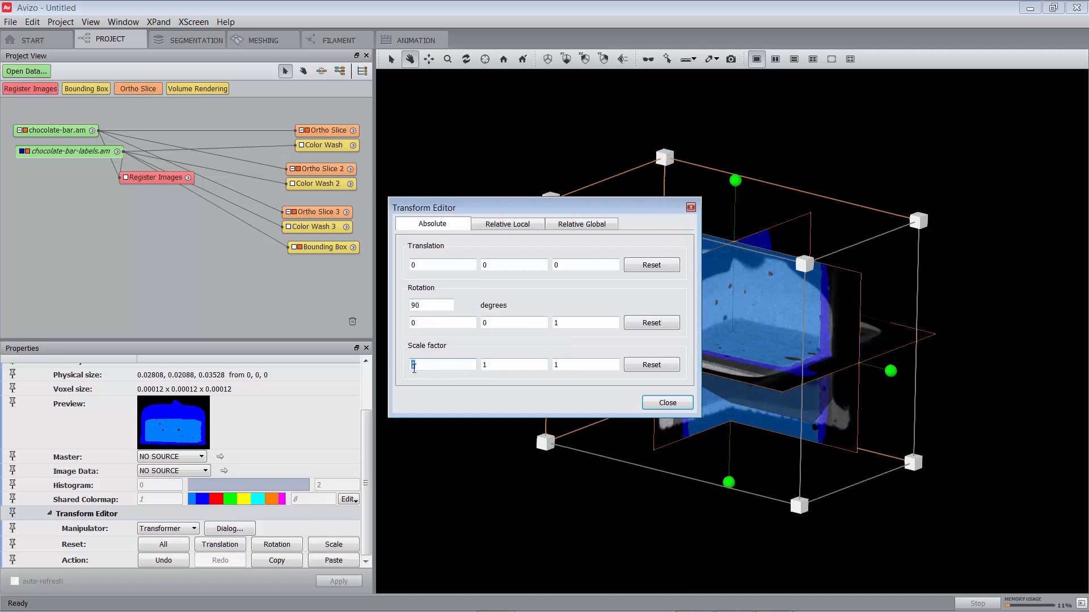
- Set the scale factor of chocolate-bar-labels.am to 2 along all three axes, and close the Transform Editor
{"action": "key", "text": "Tab"}
{"action": "type", "text": "2"}
{"action": "key", "text": "Tab"}
{"action": "type", "text": "2"}
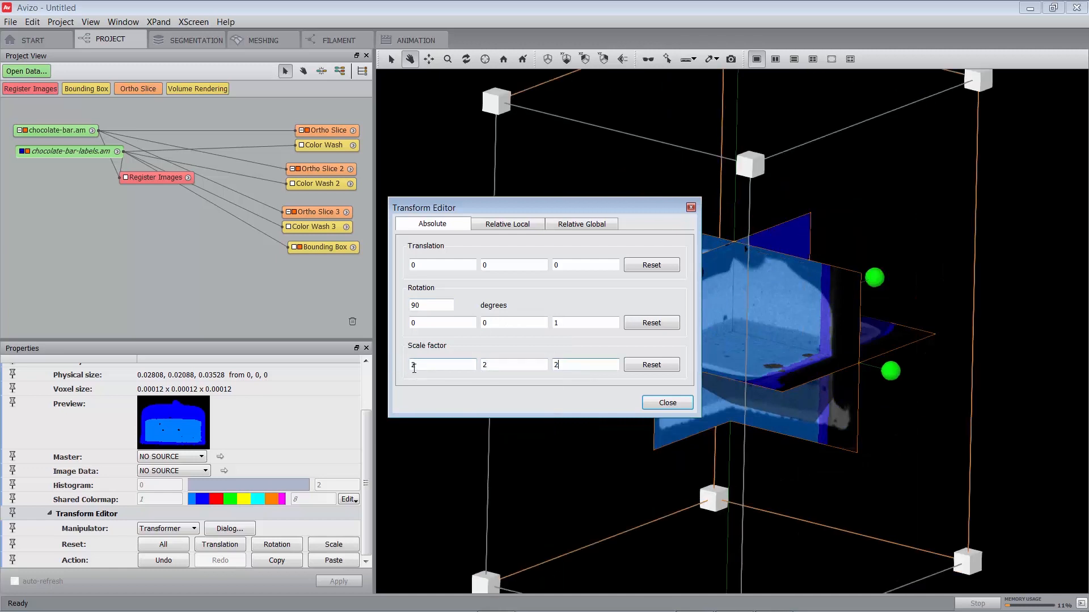
{"action": "key", "text": "Tab"}
{"action": "left_click", "coordinate": [670, 404]}
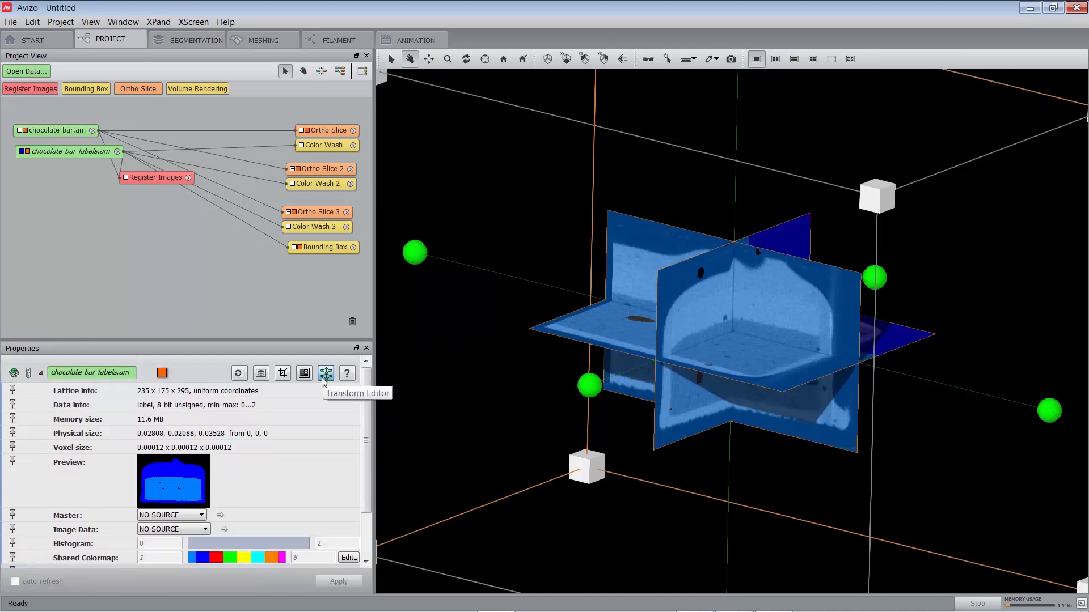
{"action": "left_click", "coordinate": [325, 377]}
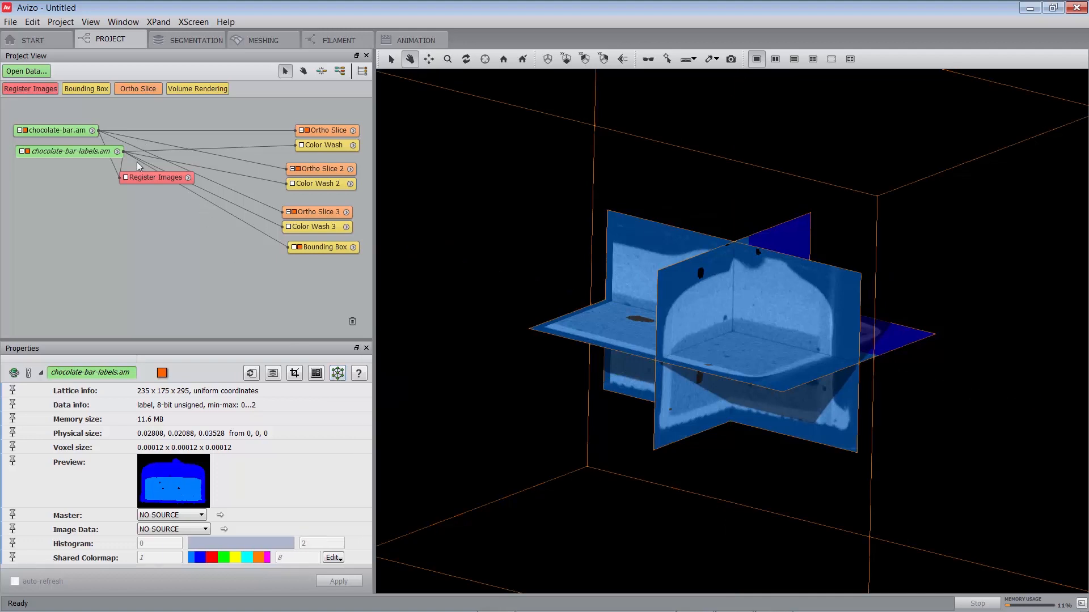
- Enable Iso-Scale in Register Images, prealign the labels by principal axes, run the registration and check the overlay
{"action": "left_click", "coordinate": [145, 178]}
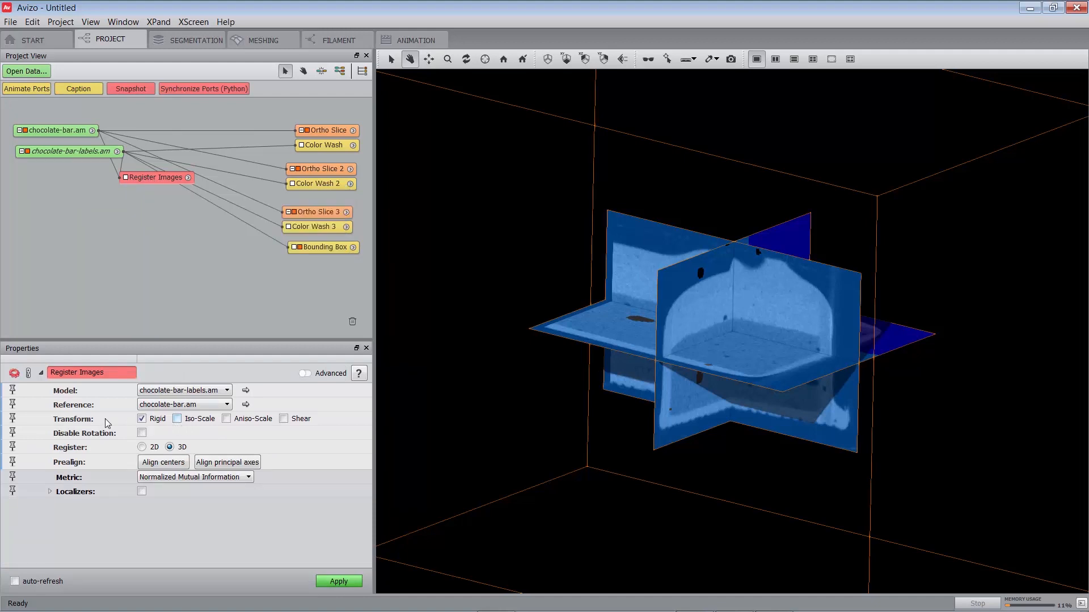
{"action": "left_click", "coordinate": [176, 419]}
{"action": "left_click", "coordinate": [338, 584]}
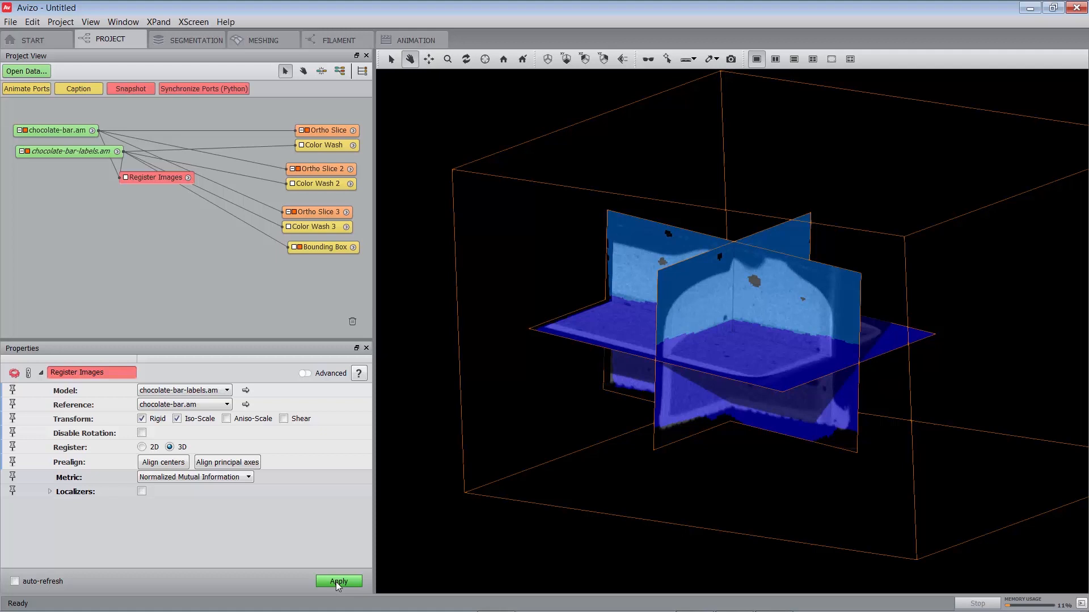
{"action": "left_click", "coordinate": [216, 464]}
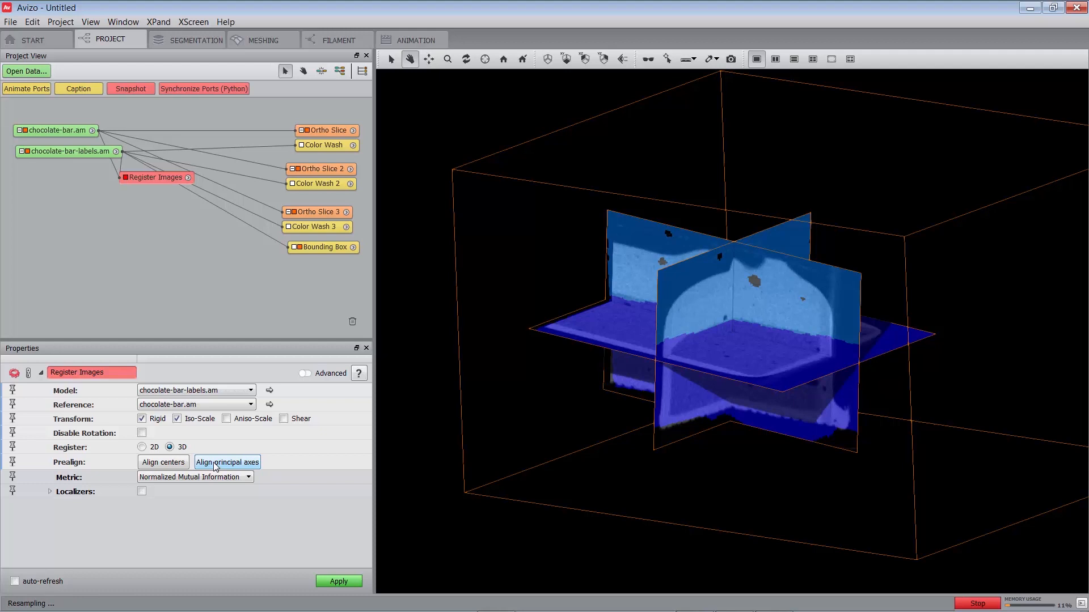
{"action": "left_click", "coordinate": [343, 583]}
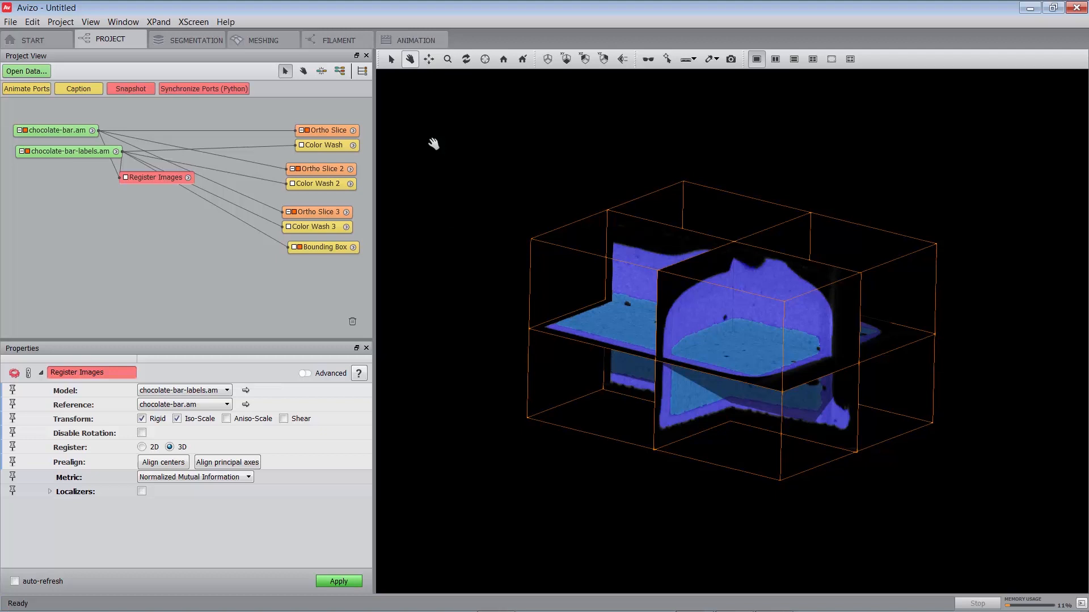
{"action": "left_click_drag", "start_coordinate": [490, 362], "coordinate": [601, 350]}
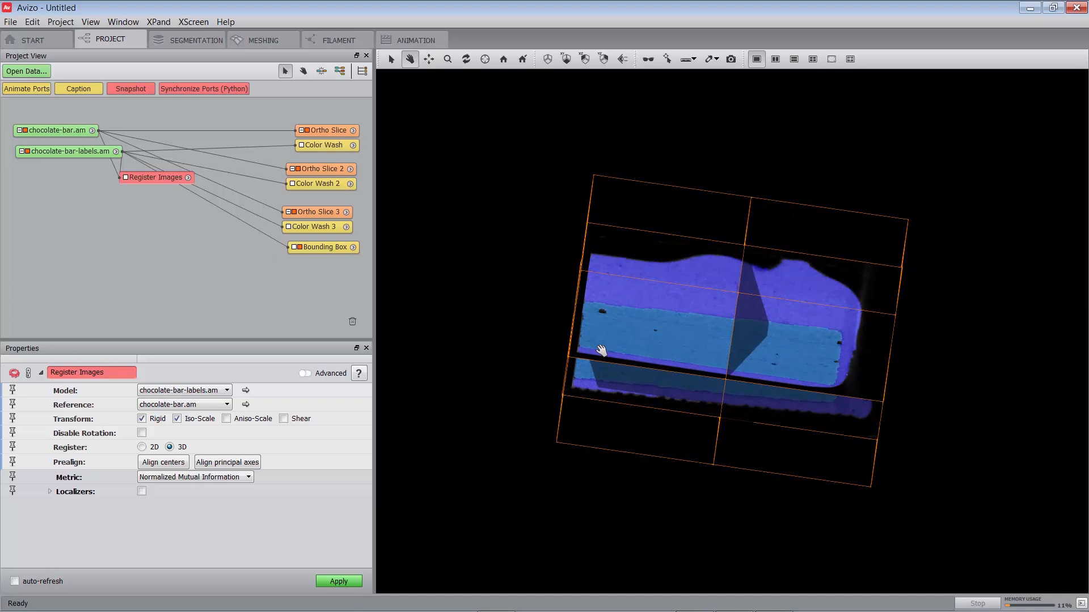
{"action": "left_click_drag", "start_coordinate": [596, 379], "coordinate": [707, 401]}
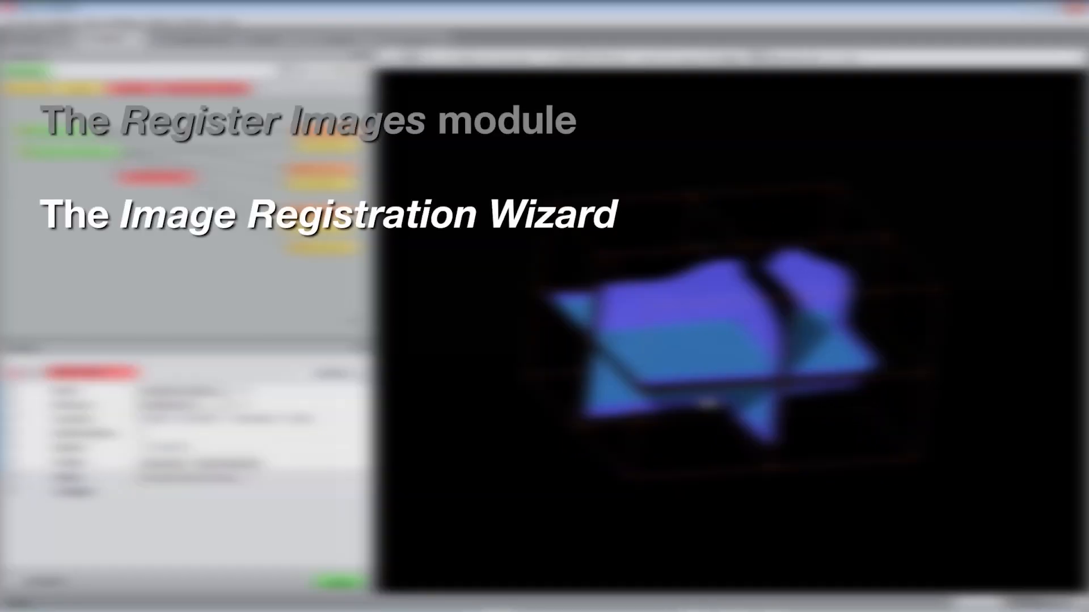
{"action": "left_click_drag", "start_coordinate": [710, 384], "coordinate": [781, 404]}
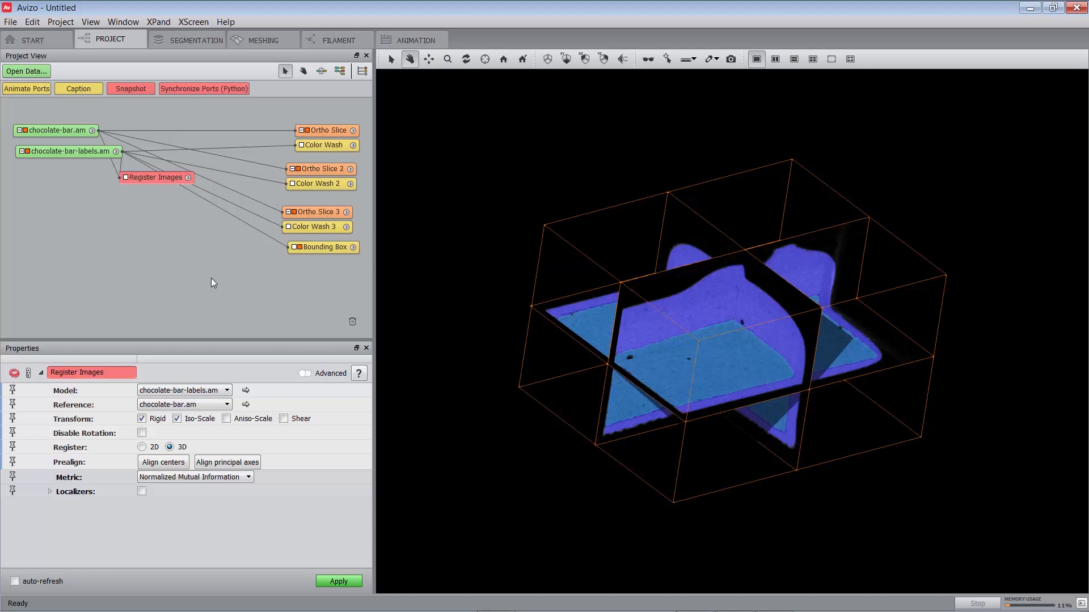
- Remove all objects from the project and confirm the removal
{"action": "right_click", "coordinate": [151, 257]}
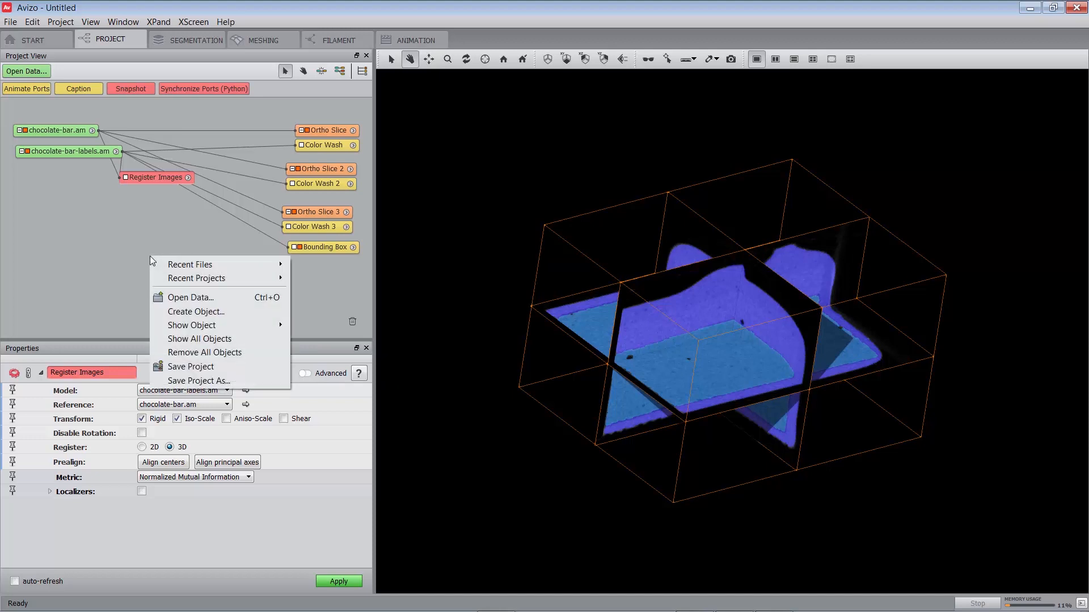
{"action": "left_click", "coordinate": [201, 352]}
{"action": "left_click", "coordinate": [549, 370]}
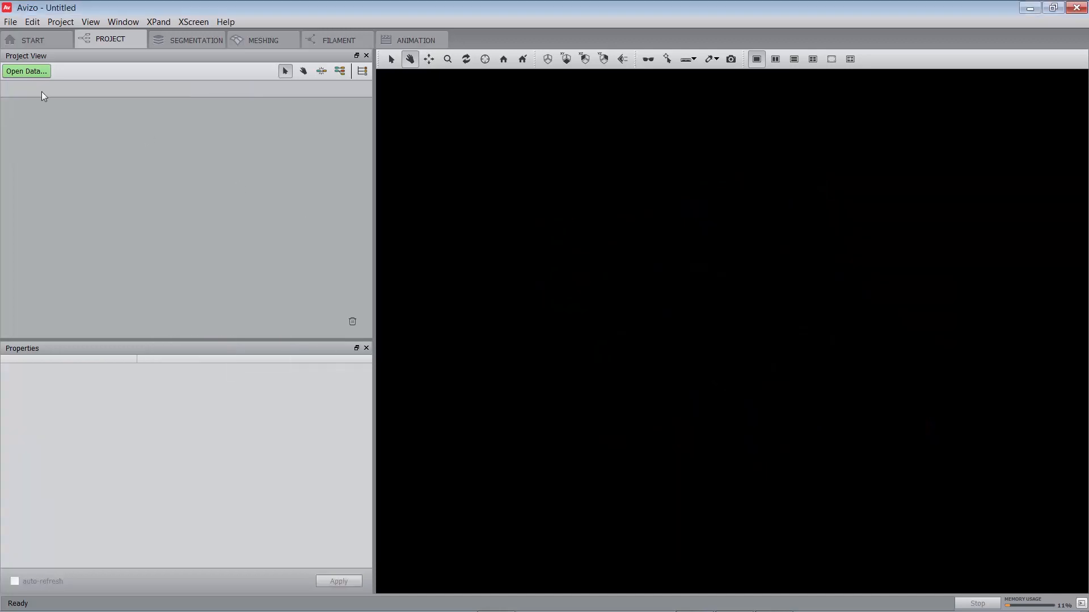
- Open chocolate-bar.part1-reference.am and chocolate-bar.part2-model.am together from the registration folder of the Avizo-9.5.0 data
{"action": "key", "text": "ctrl+o"}
{"action": "left_click", "coordinate": [218, 112]}
{"action": "left_click", "coordinate": [332, 47]}
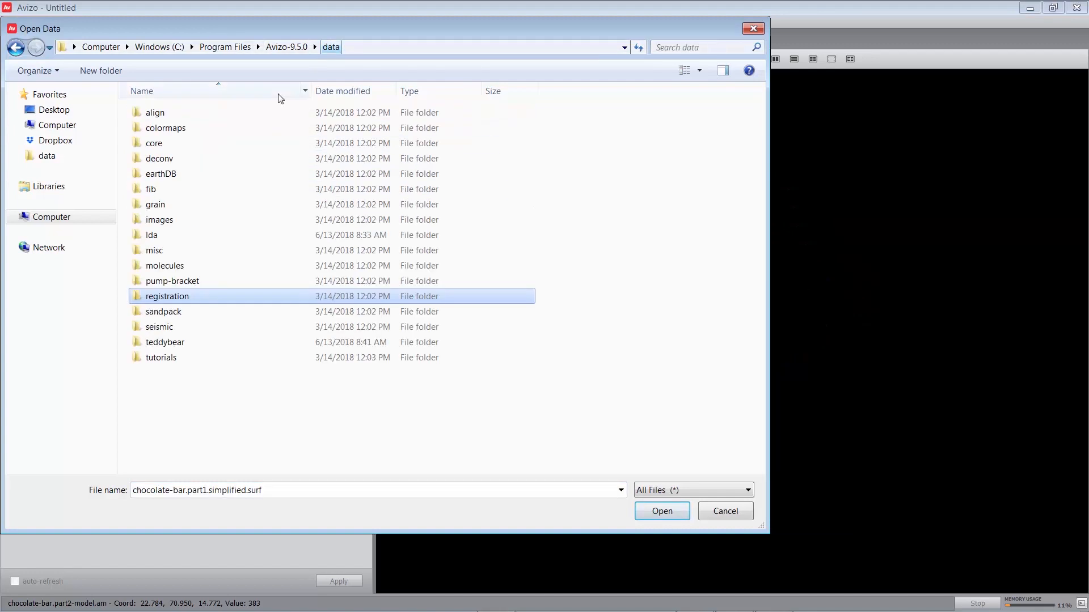
{"action": "double_click", "coordinate": [206, 301]}
{"action": "left_click", "coordinate": [210, 128]}
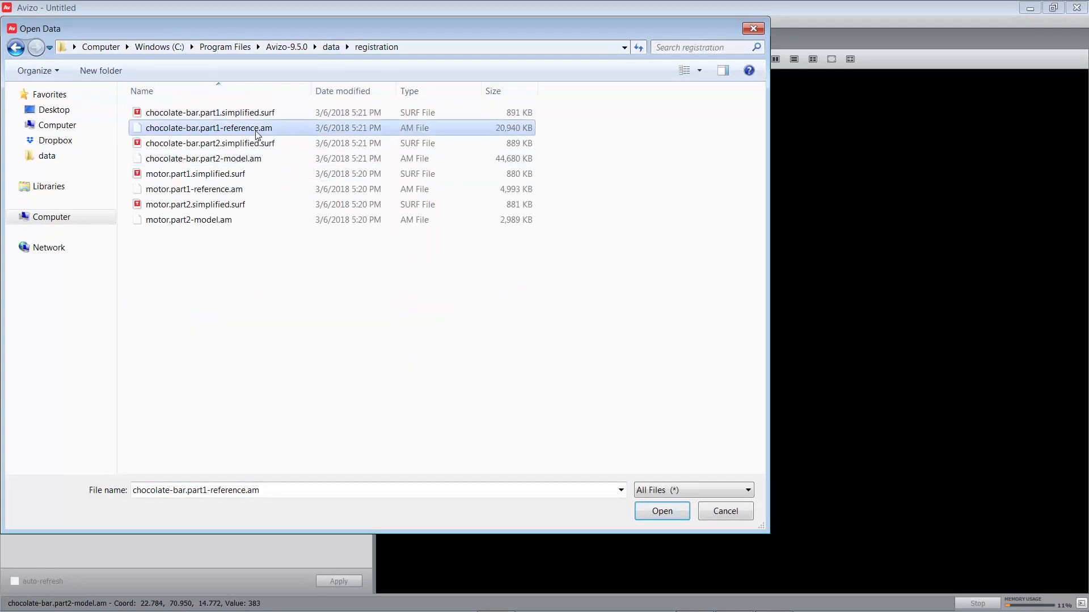
{"action": "left_click", "coordinate": [255, 160], "text": "ctrl"}
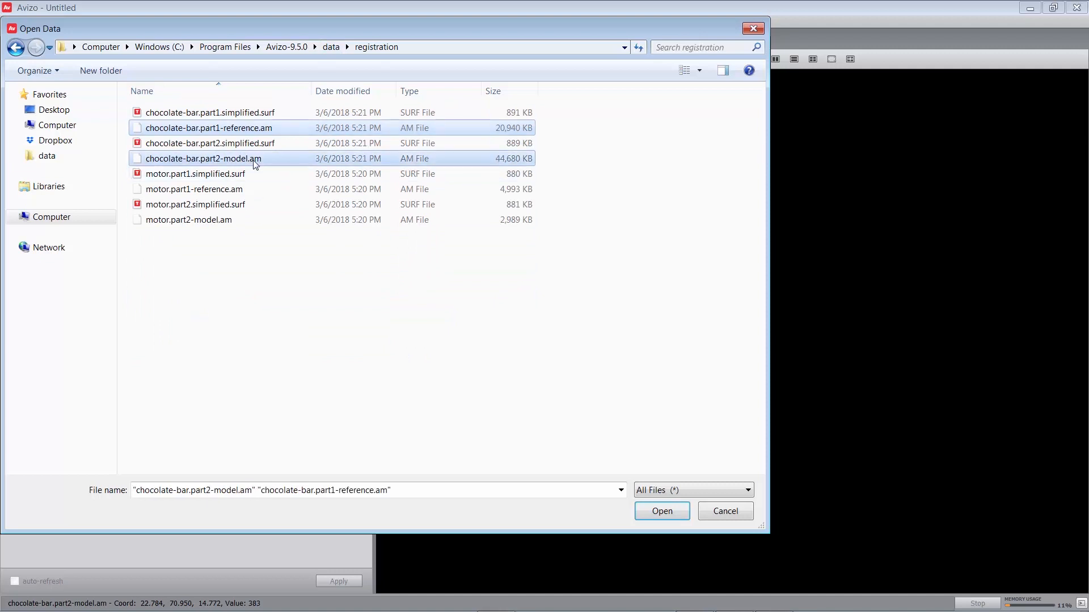
{"action": "left_click", "coordinate": [661, 514]}
- Attach an Isosurface to chocolate-bar.part2-model.am and turn on its auto-refresh to display it
{"action": "left_click", "coordinate": [88, 129]}
{"action": "right_click", "coordinate": [88, 130]}
{"action": "type", "text": "isos"}
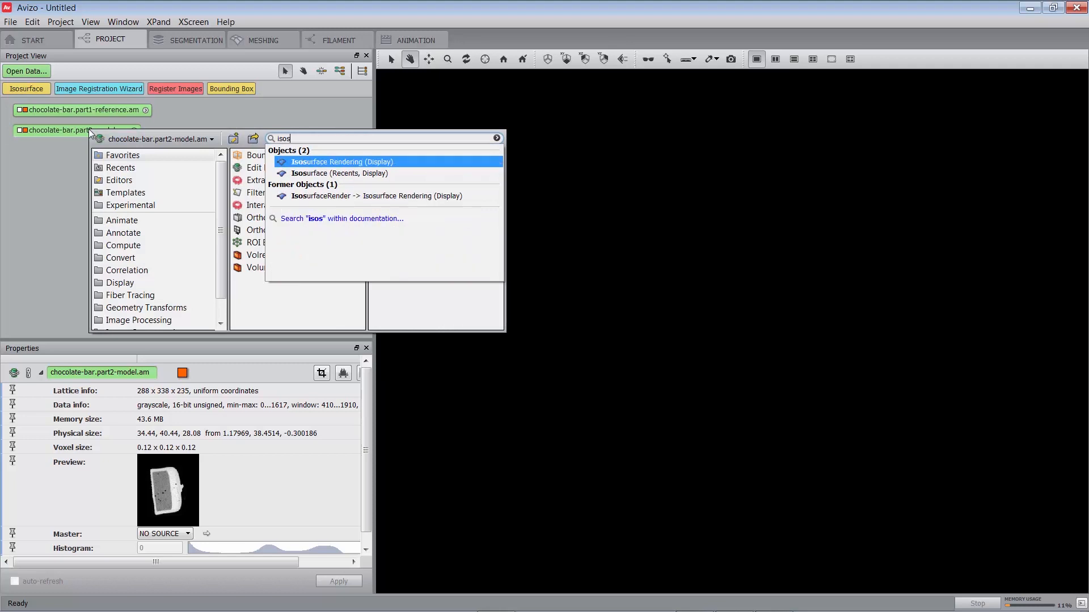
{"action": "key", "text": "Down"}
{"action": "key", "text": "Return"}
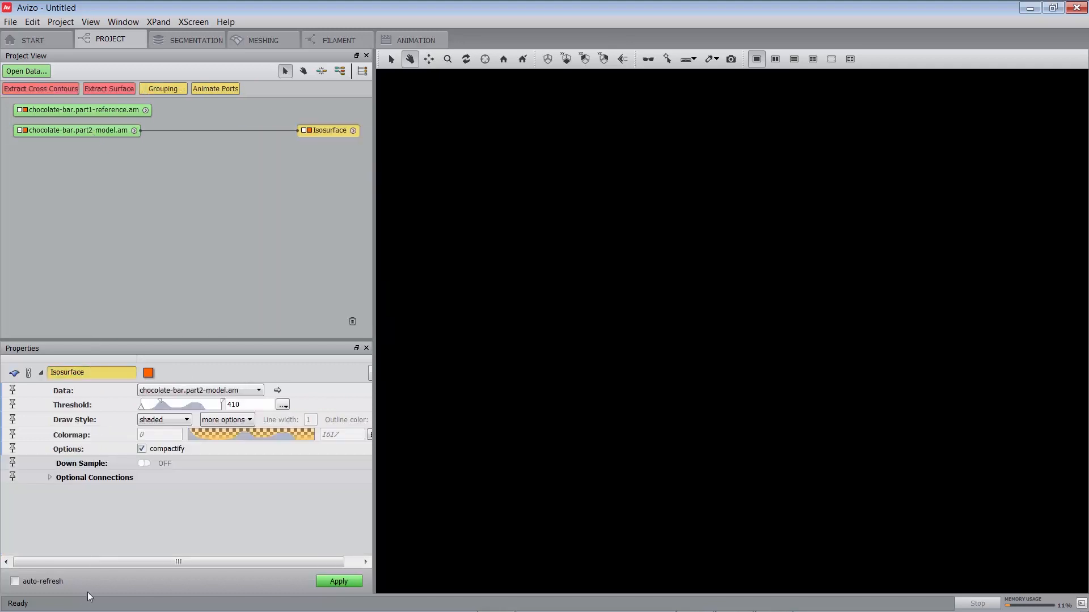
{"action": "left_click", "coordinate": [40, 579]}
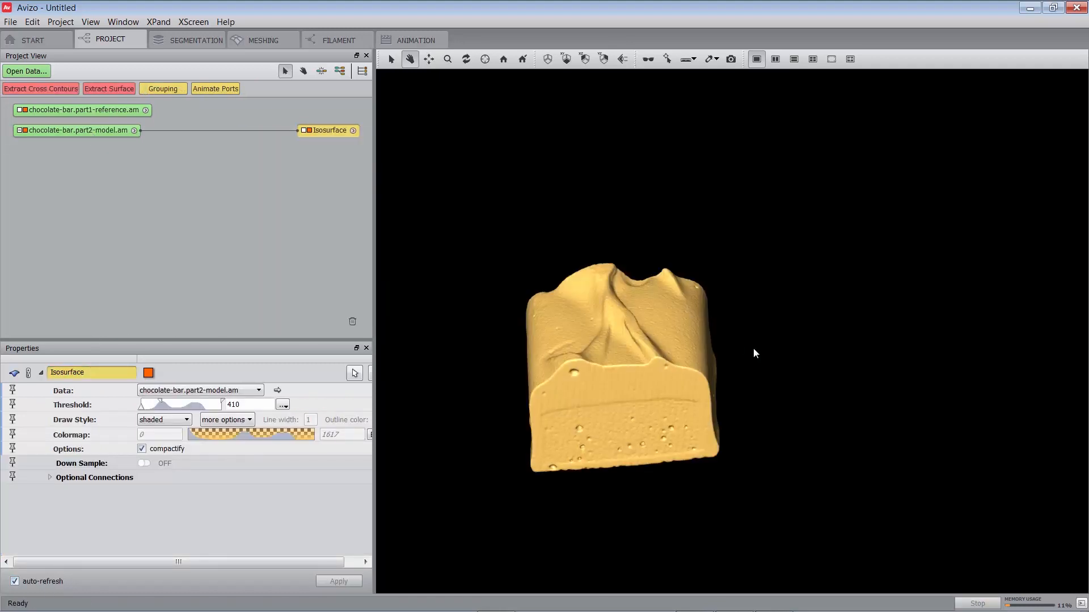
- Attach an Isosurface to chocolate-bar.part1-reference.am with auto-refresh turned on
{"action": "right_click", "coordinate": [110, 111]}
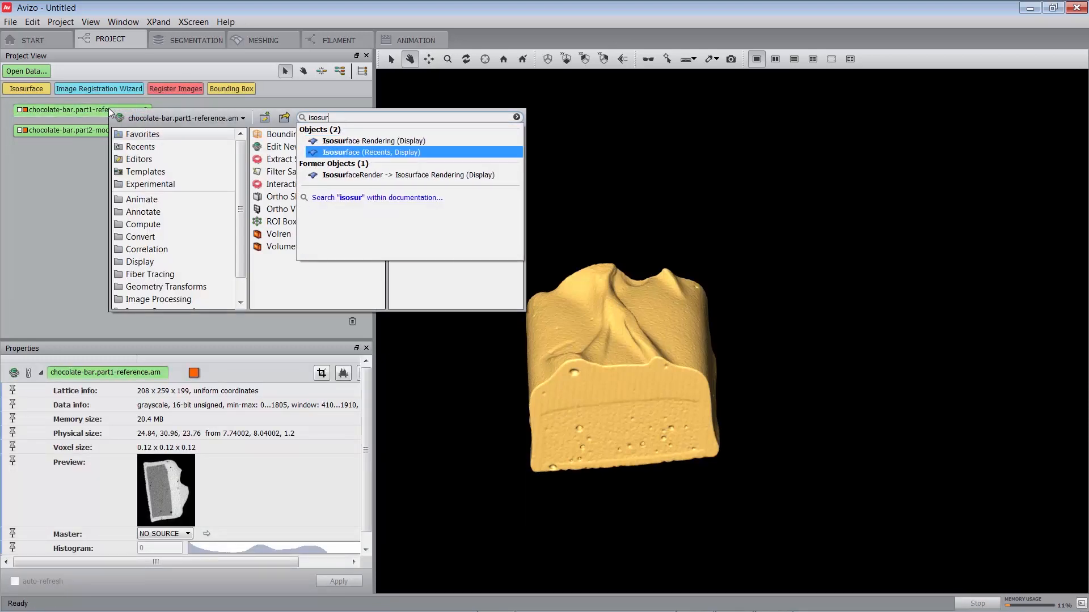
{"action": "key", "text": "Down"}
{"action": "key", "text": "Return"}
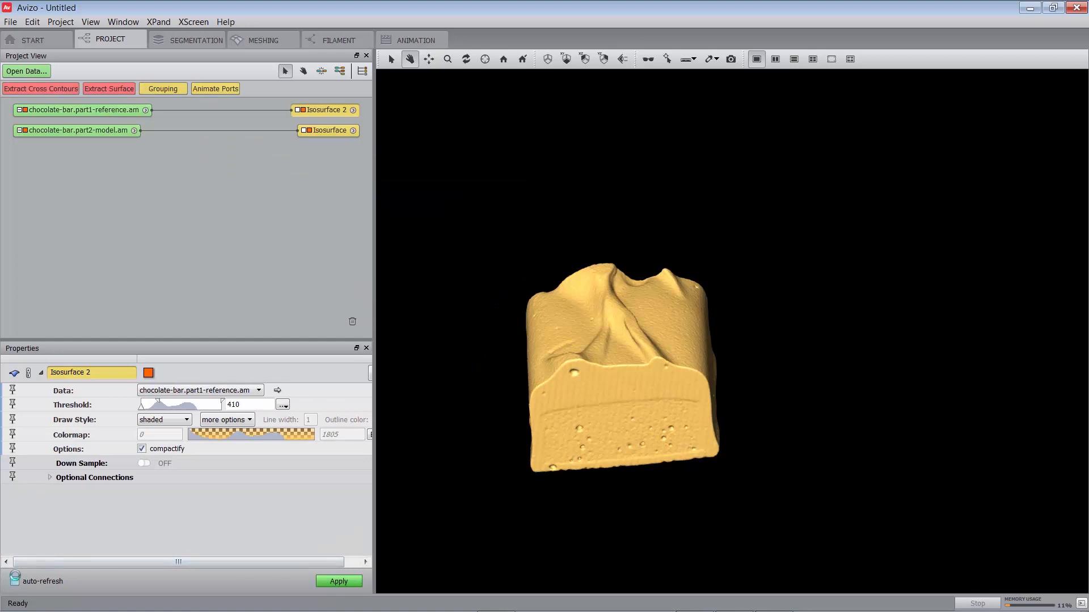
{"action": "left_click", "coordinate": [14, 581]}
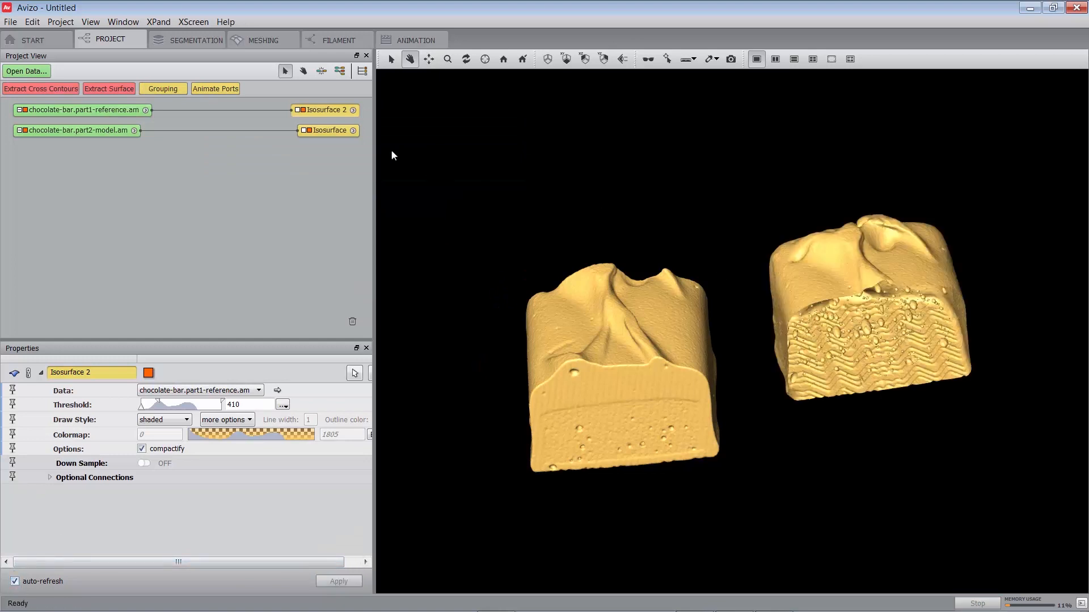
- Recolor the reference part's isosurface green by setting the colormap colour's hue to about 0.323
{"action": "left_click", "coordinate": [241, 430]}
{"action": "left_click_drag", "start_coordinate": [464, 268], "coordinate": [459, 268]}
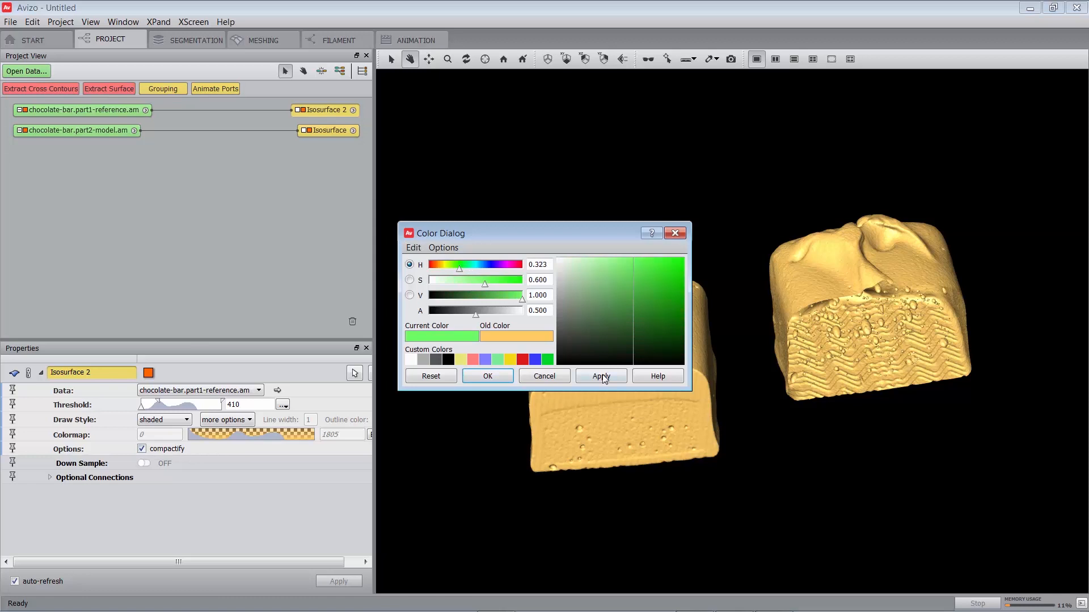
{"action": "left_click", "coordinate": [603, 376]}
{"action": "left_click", "coordinate": [486, 382]}
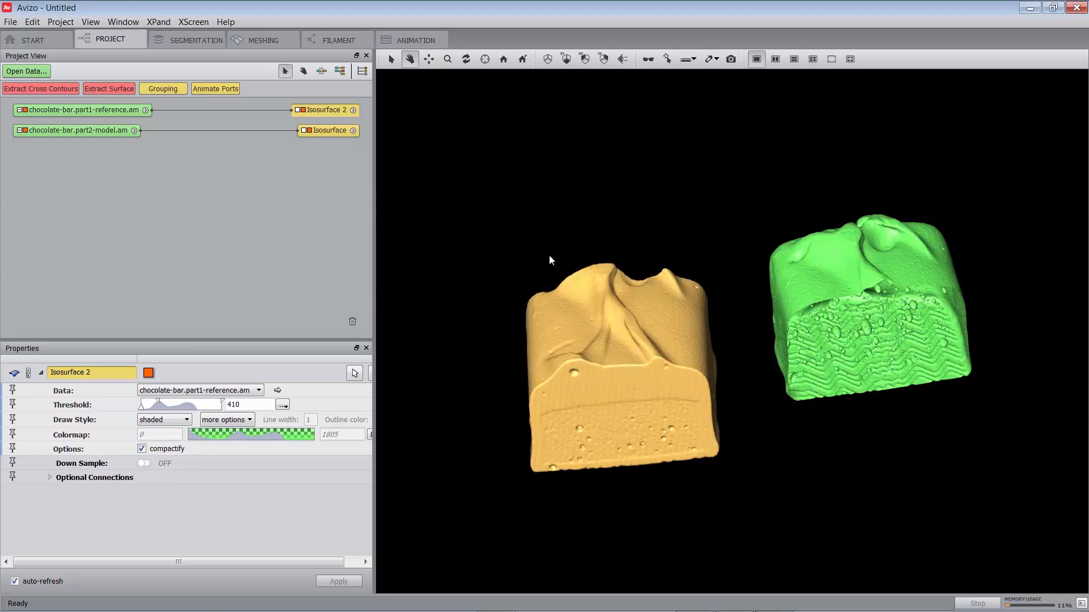
- Attach an Image Registration Wizard from Geometry Transforms to chocolate-bar.part2-model.am
{"action": "left_click", "coordinate": [101, 130]}
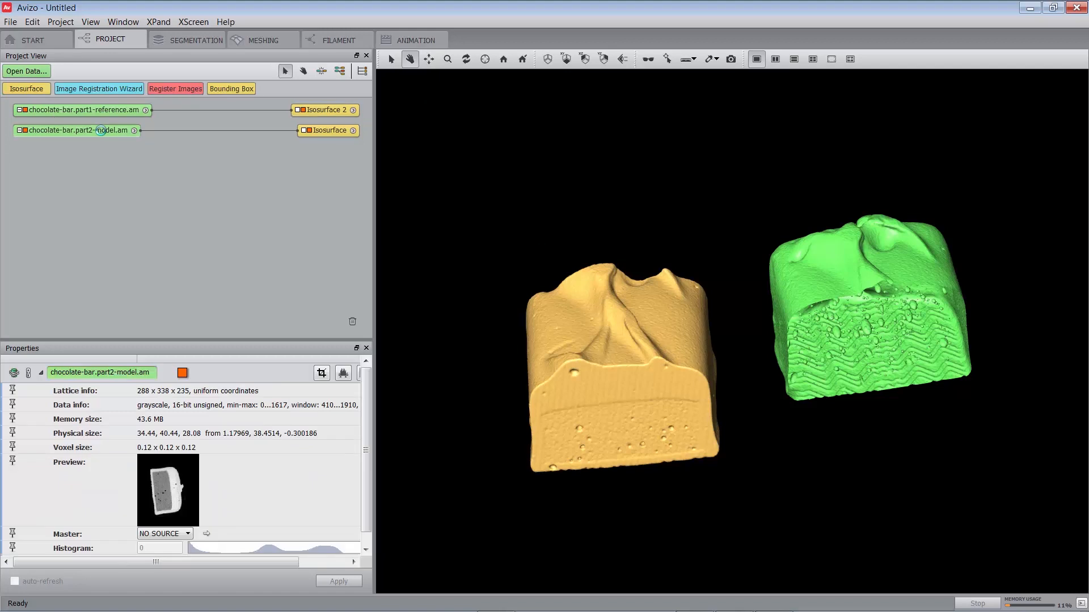
{"action": "right_click", "coordinate": [101, 131]}
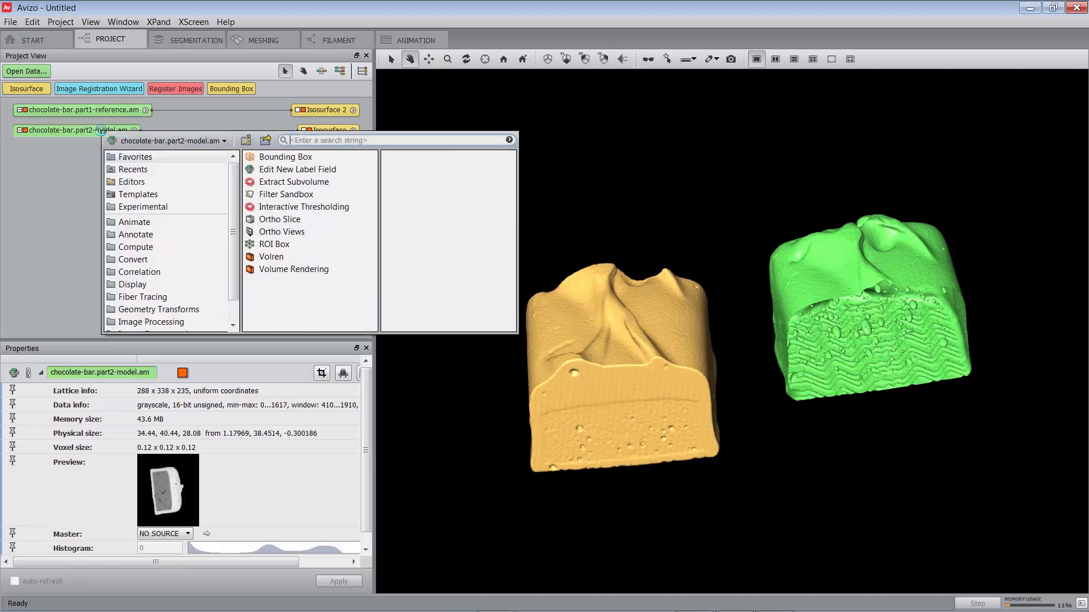
{"action": "left_click", "coordinate": [170, 311]}
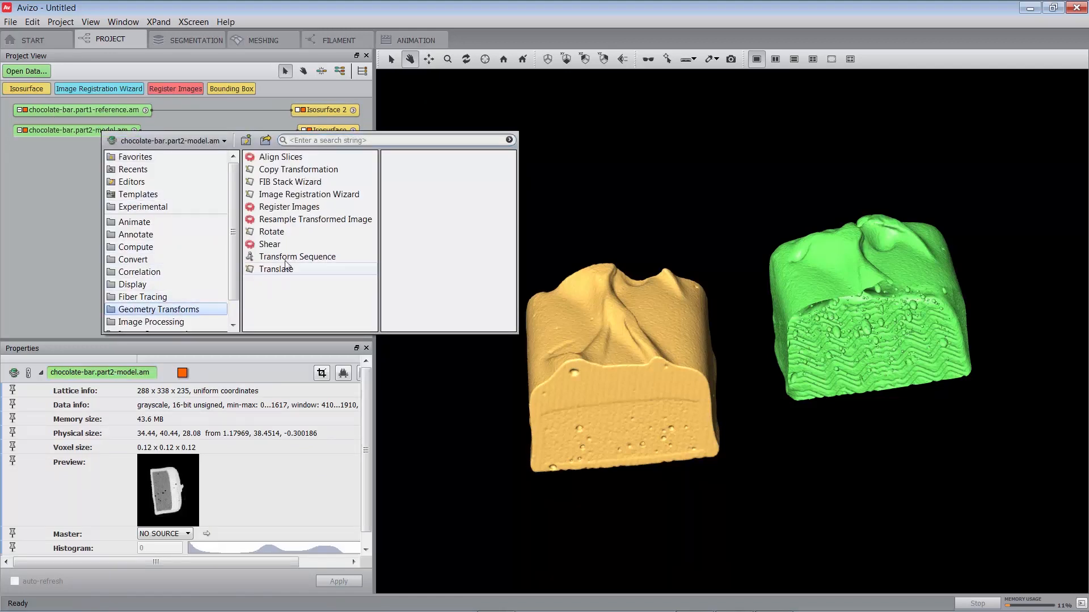
{"action": "left_click", "coordinate": [296, 195]}
{"action": "left_click", "coordinate": [408, 248]}
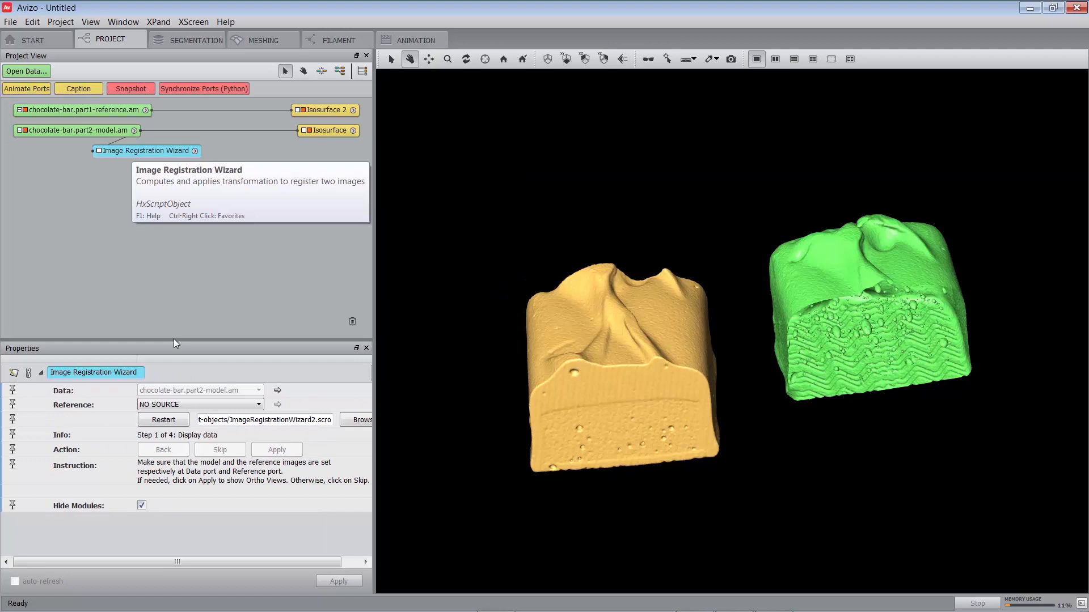
- Set the wizard's reference to chocolate-bar.part1-reference.am and skip its Display data step
{"action": "left_click", "coordinate": [171, 405]}
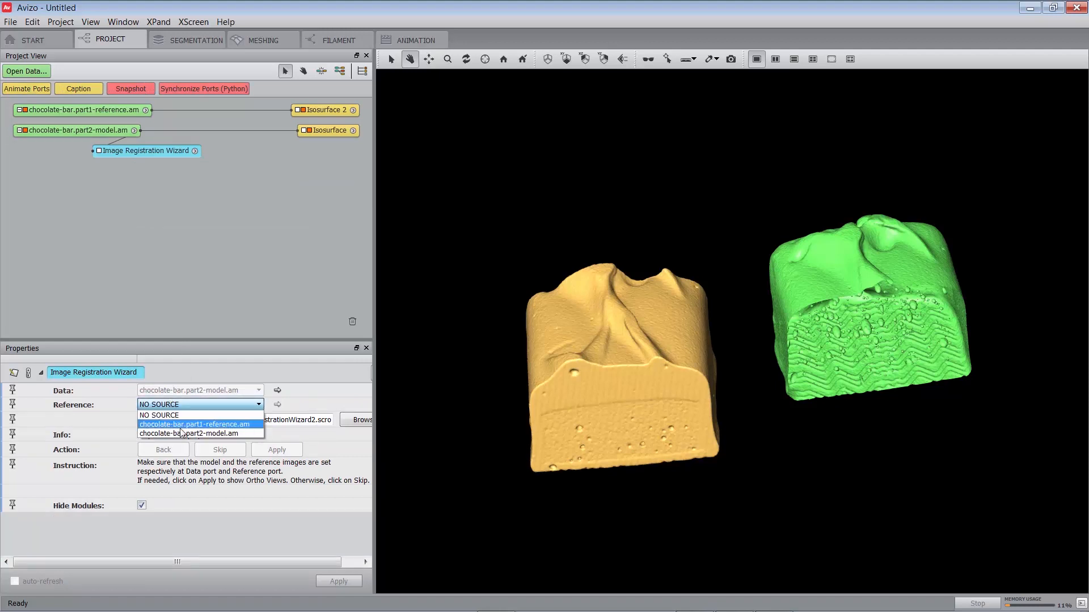
{"action": "left_click", "coordinate": [178, 426]}
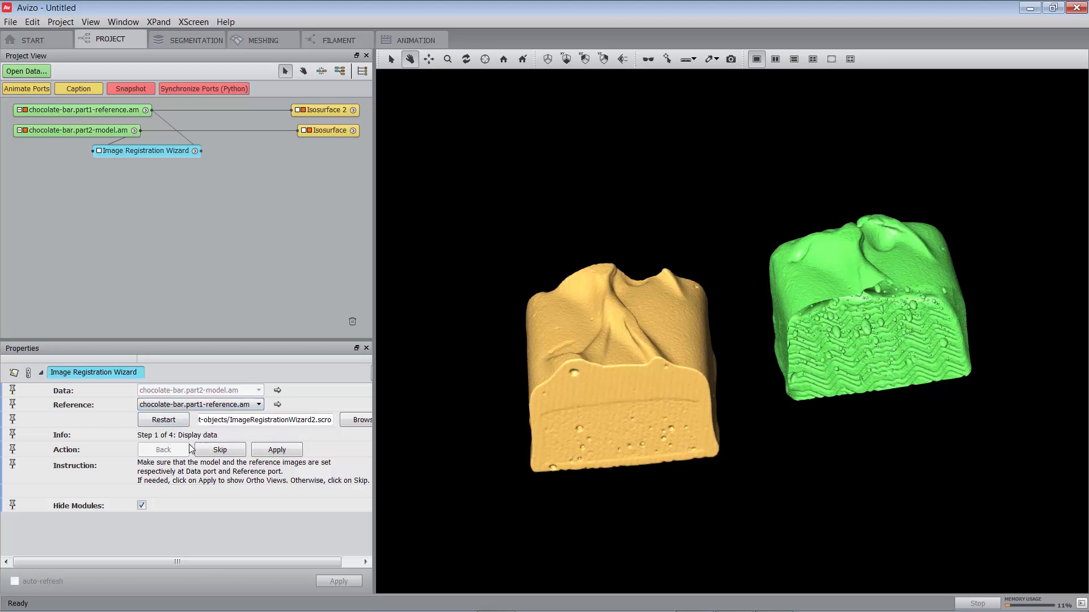
{"action": "left_click_drag", "start_coordinate": [217, 564], "coordinate": [239, 564]}
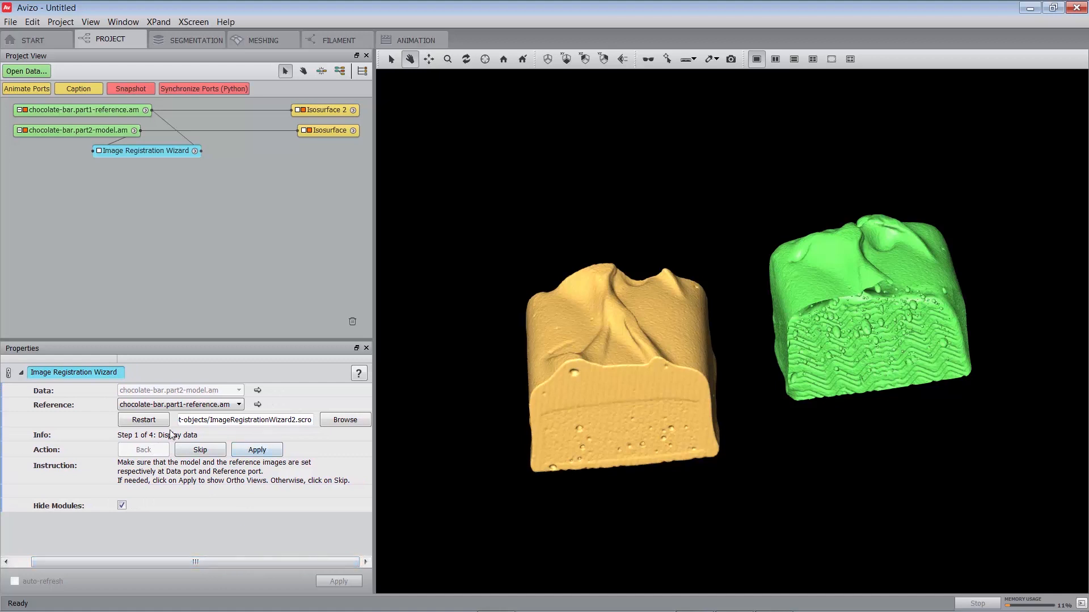
{"action": "mouse_move", "coordinate": [170, 437]}
{"action": "left_click", "coordinate": [196, 454]}
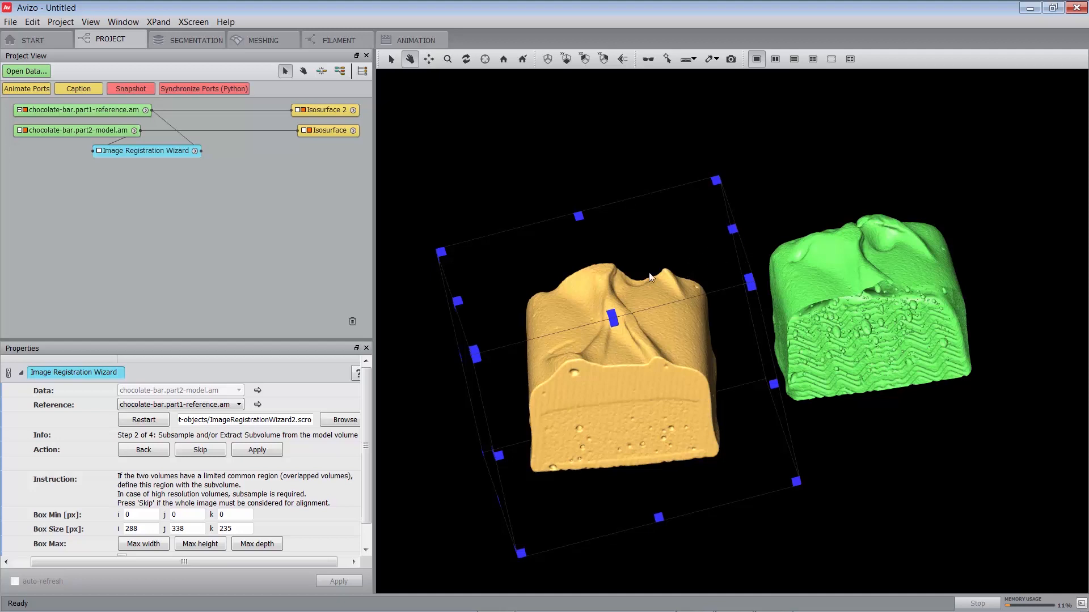
- Shrink the model's subvolume box to roughly the half that overlaps the reference part and apply the extraction
{"action": "left_click_drag", "start_coordinate": [746, 232], "coordinate": [764, 384]}
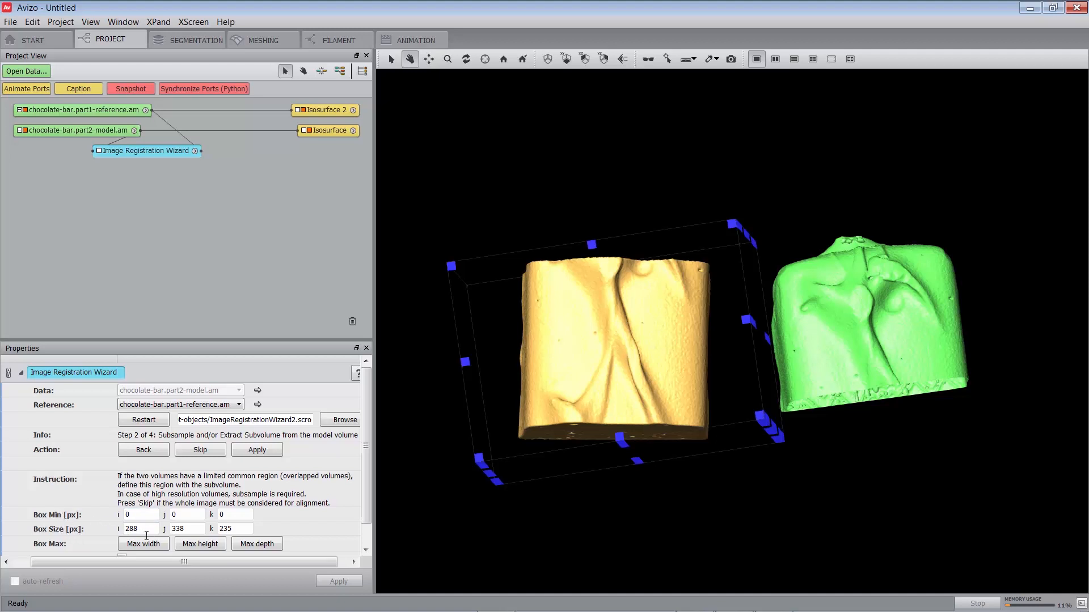
{"action": "double_click", "coordinate": [130, 528]}
{"action": "left_click", "coordinate": [627, 338]}
{"action": "key", "text": "Escape"}
{"action": "left_click_drag", "start_coordinate": [620, 441], "coordinate": [606, 348]}
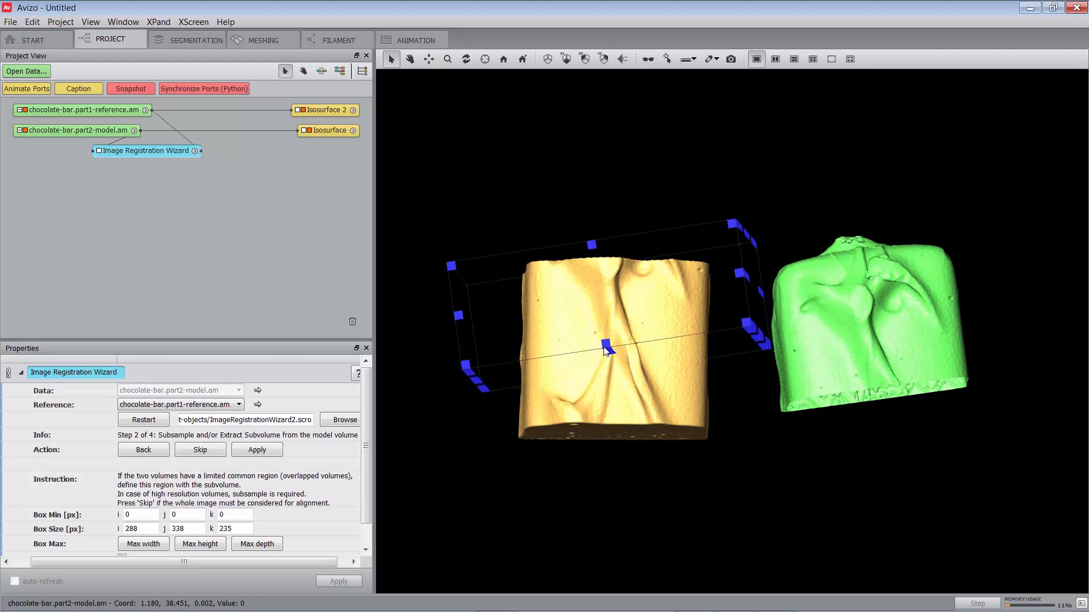
{"action": "left_click", "coordinate": [256, 450]}
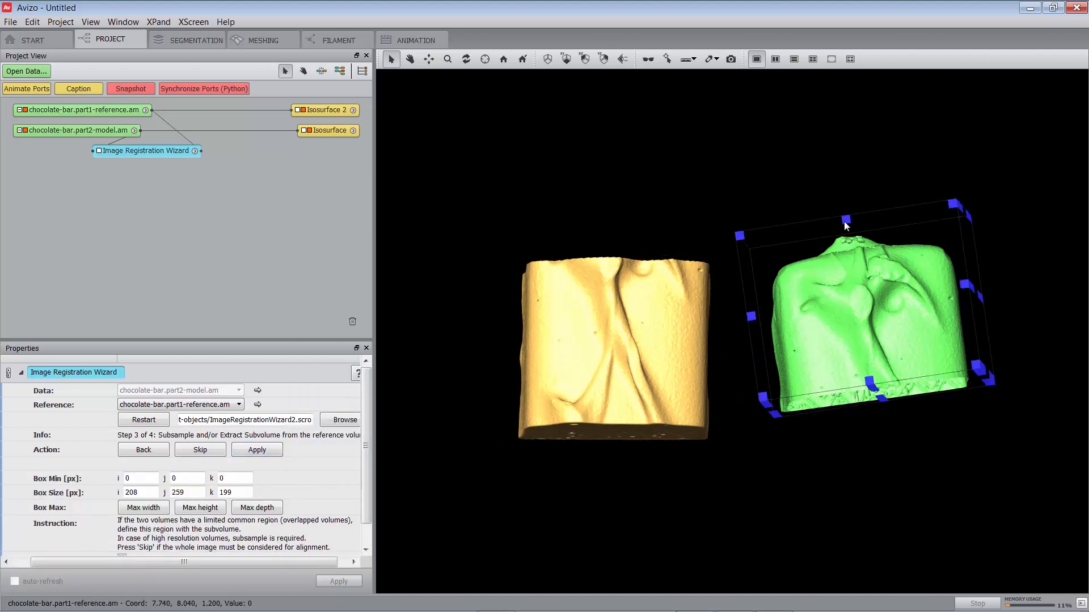
- Shrink the reference's subvolume box along k to a minimum of 100 px and a size of 99 px, and apply it
{"action": "left_click_drag", "start_coordinate": [845, 225], "coordinate": [849, 305]}
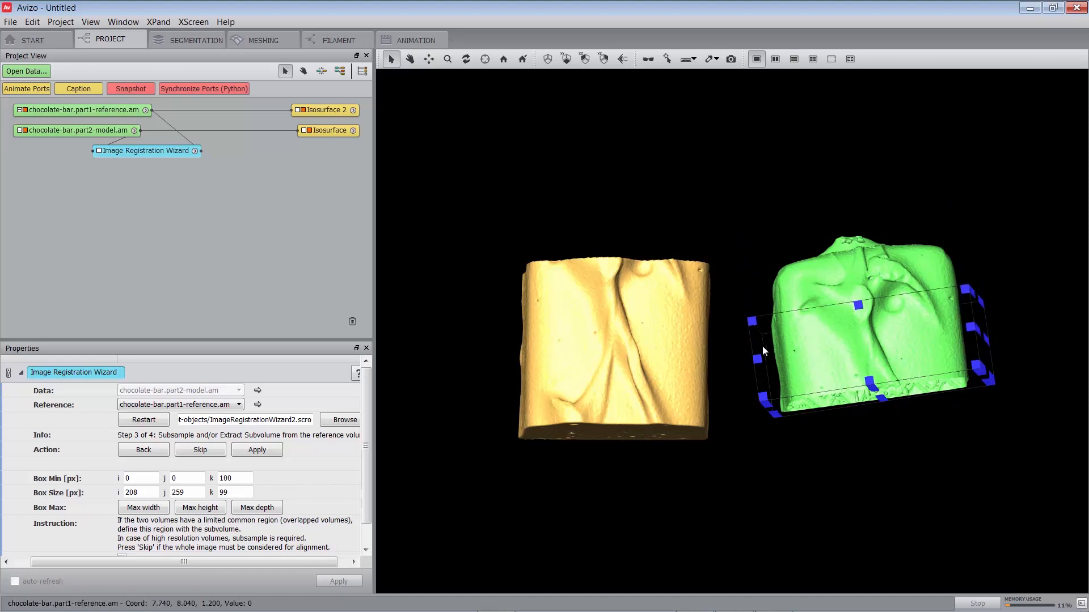
{"action": "left_click", "coordinate": [257, 451]}
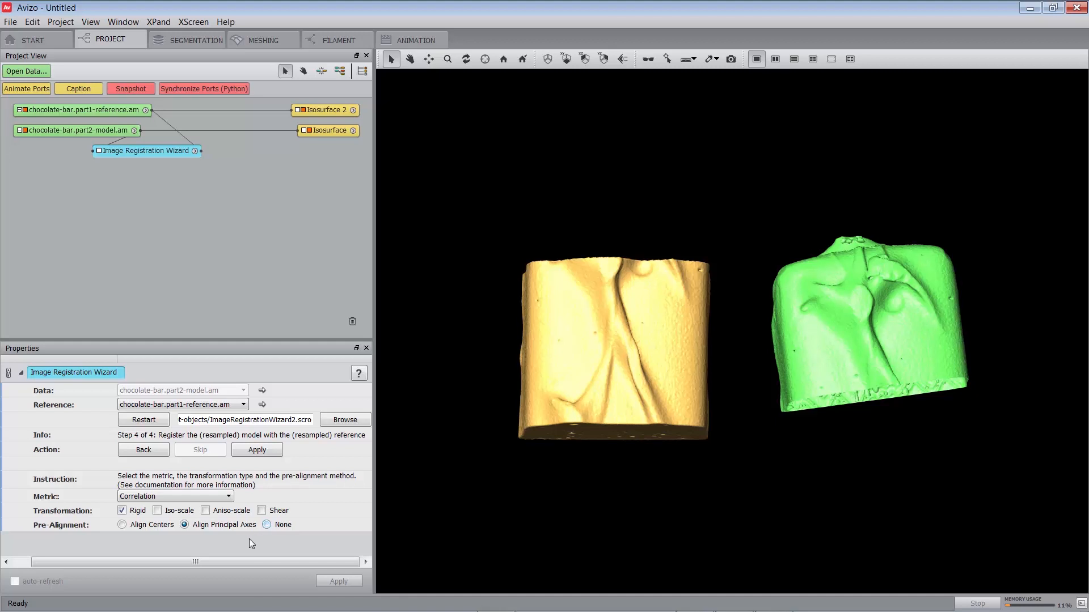
- Run the rigid registration with the Correlation metric and Align Principal Axes pre-alignment, and delete the wizard from the project after checking the fit
{"action": "left_click", "coordinate": [252, 452]}
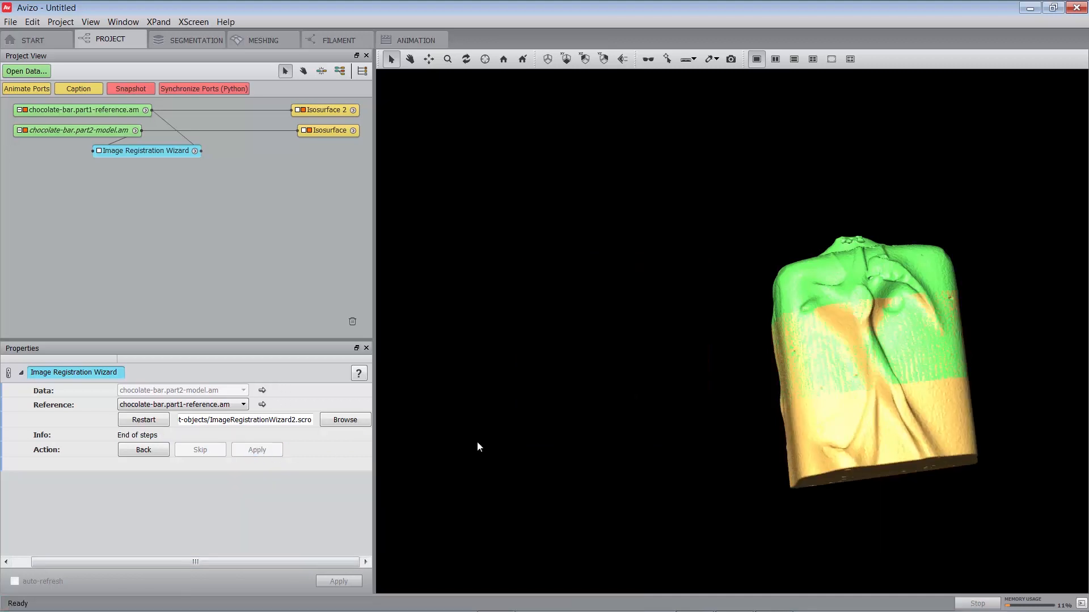
{"action": "key", "text": "Escape"}
{"action": "left_click_drag", "start_coordinate": [731, 500], "coordinate": [921, 408]}
{"action": "key", "text": "space"}
{"action": "left_click_drag", "start_coordinate": [693, 471], "coordinate": [717, 381]}
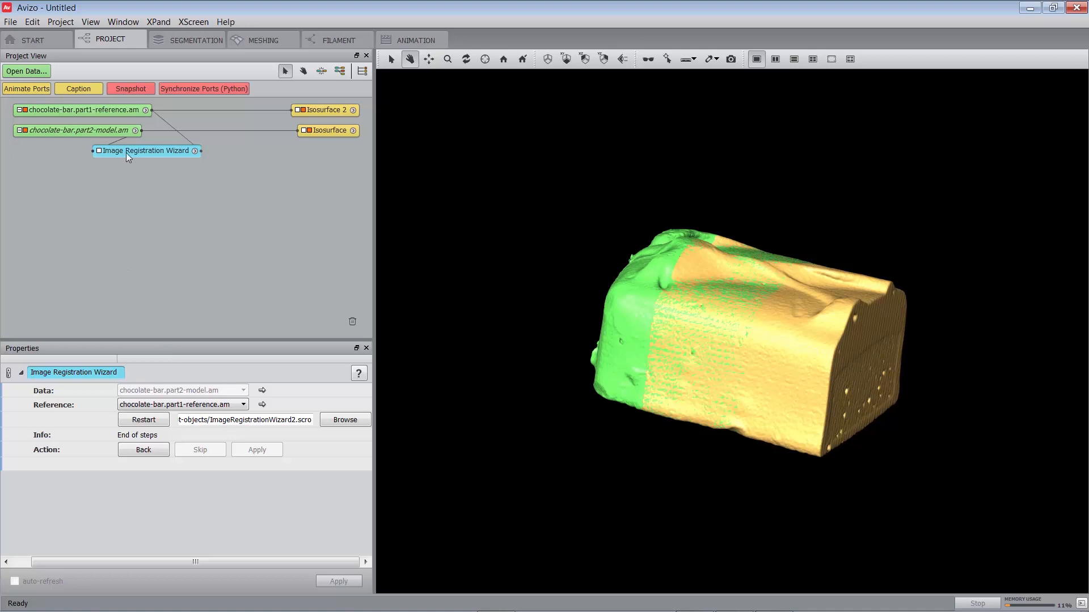
{"action": "key", "text": "Delete"}
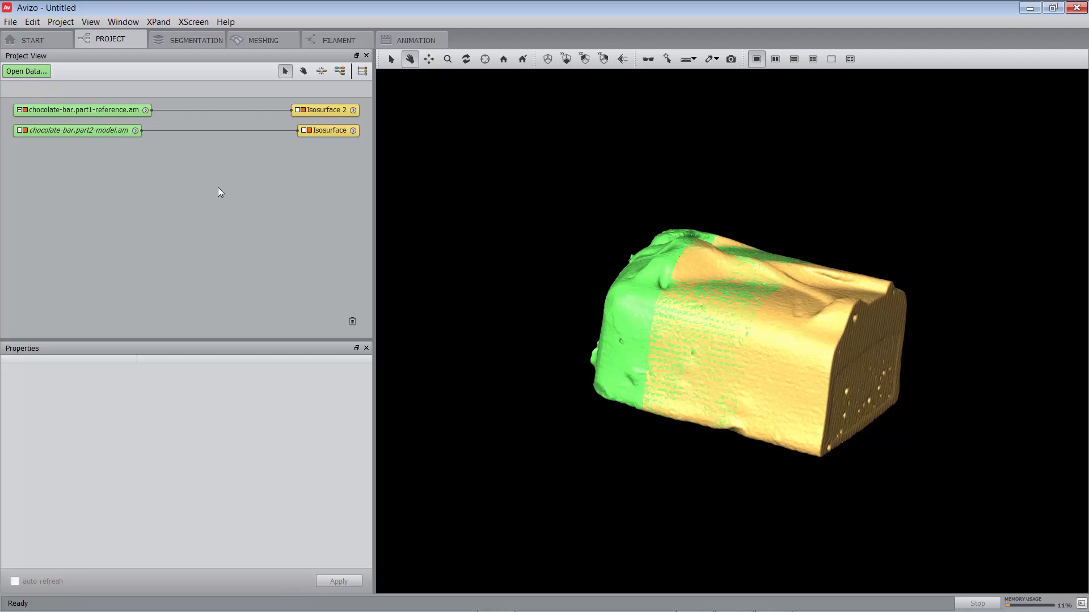
- Attach a Merge module from the Compute volume operations to the registered chocolate-bar.part2-model.am
{"action": "left_click", "coordinate": [62, 130]}
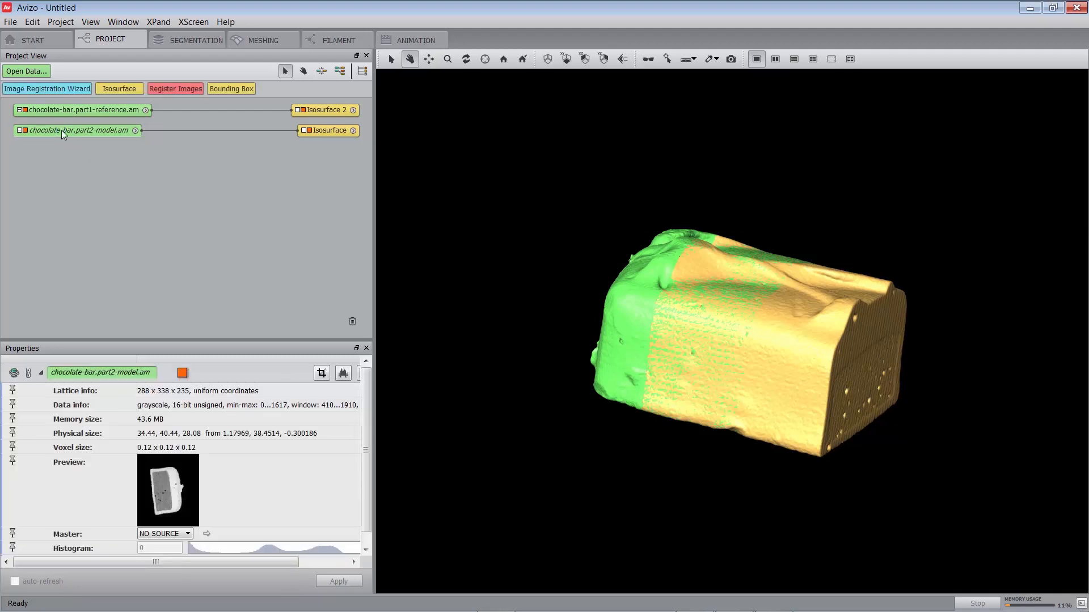
{"action": "right_click", "coordinate": [61, 130]}
{"action": "left_click", "coordinate": [95, 247]}
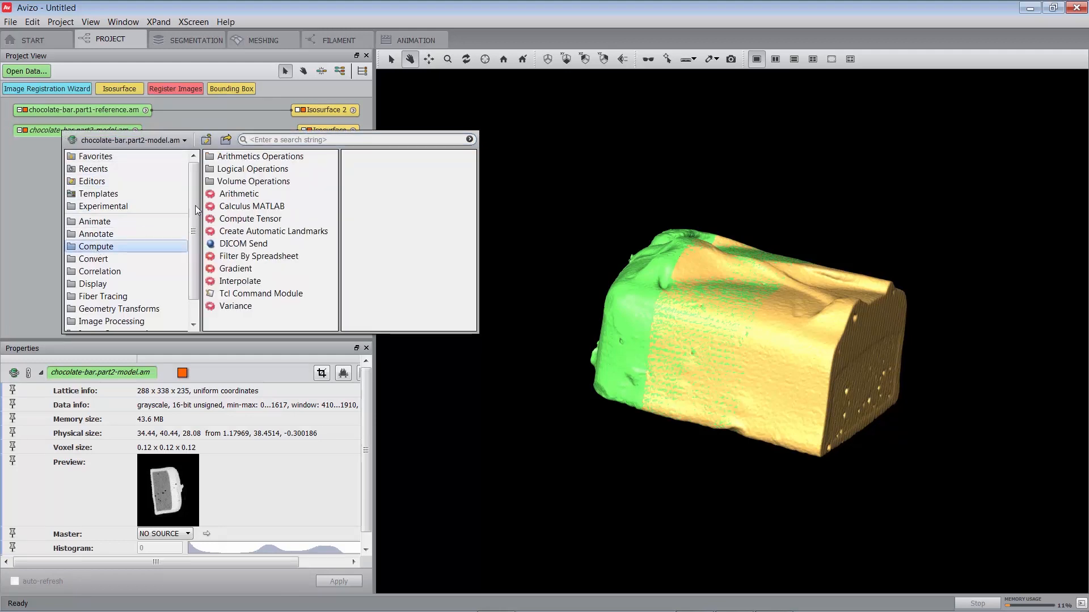
{"action": "left_click", "coordinate": [250, 181]}
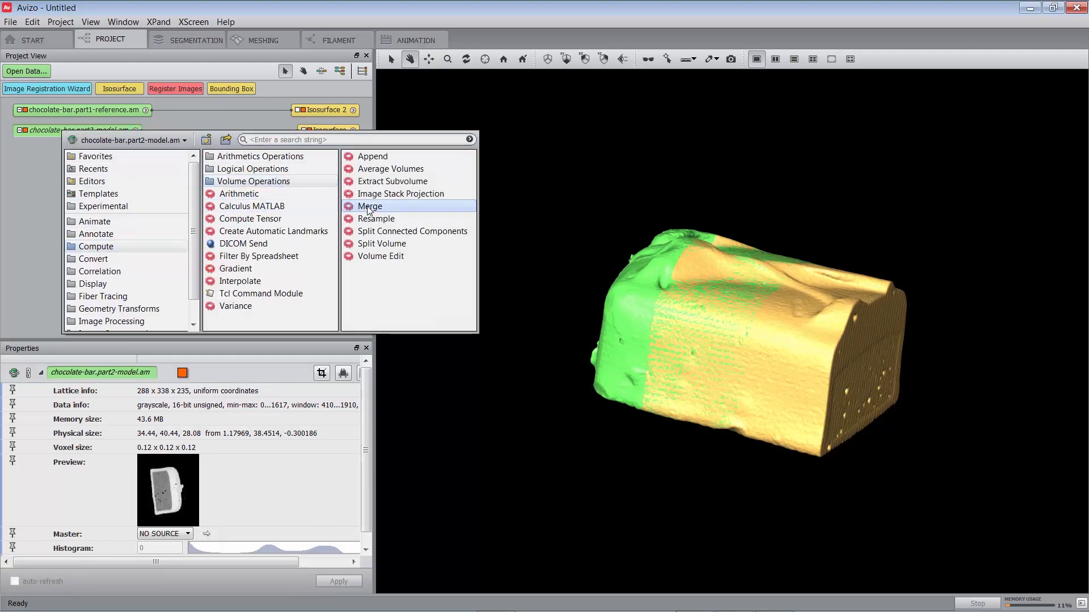
{"action": "left_click", "coordinate": [368, 208]}
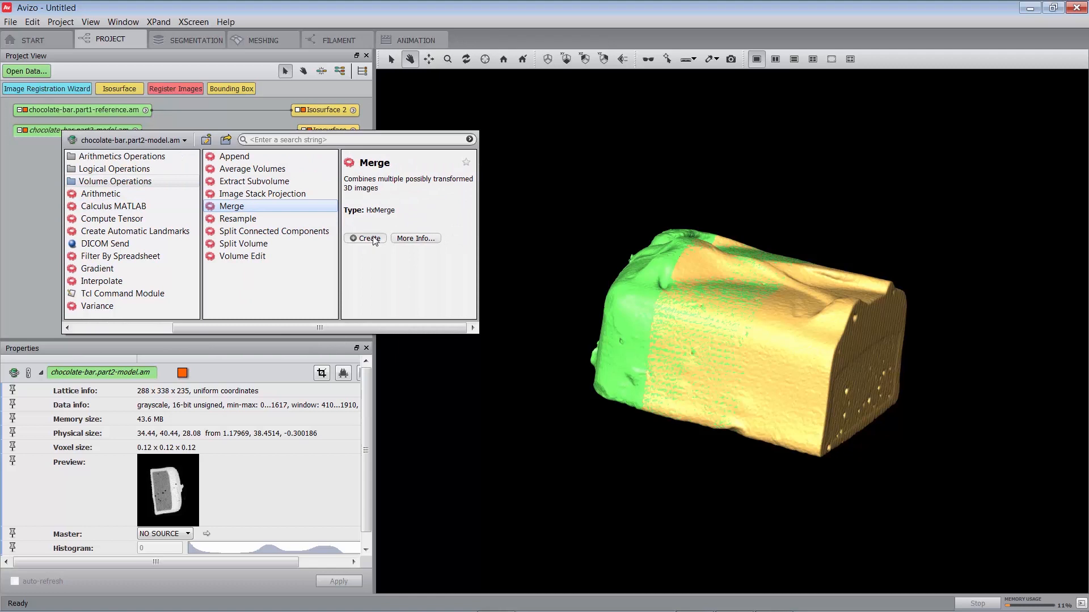
{"action": "left_click", "coordinate": [369, 238]}
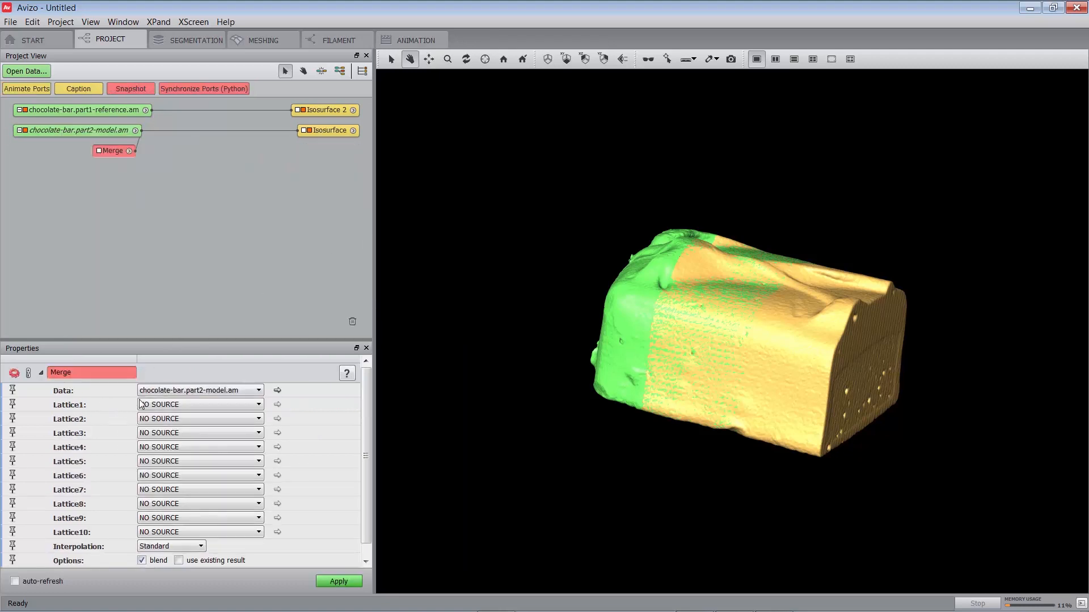
- Set the Merge module's Lattice1 to chocolate-bar.part1-reference.am and apply the merge
{"action": "left_click", "coordinate": [168, 406]}
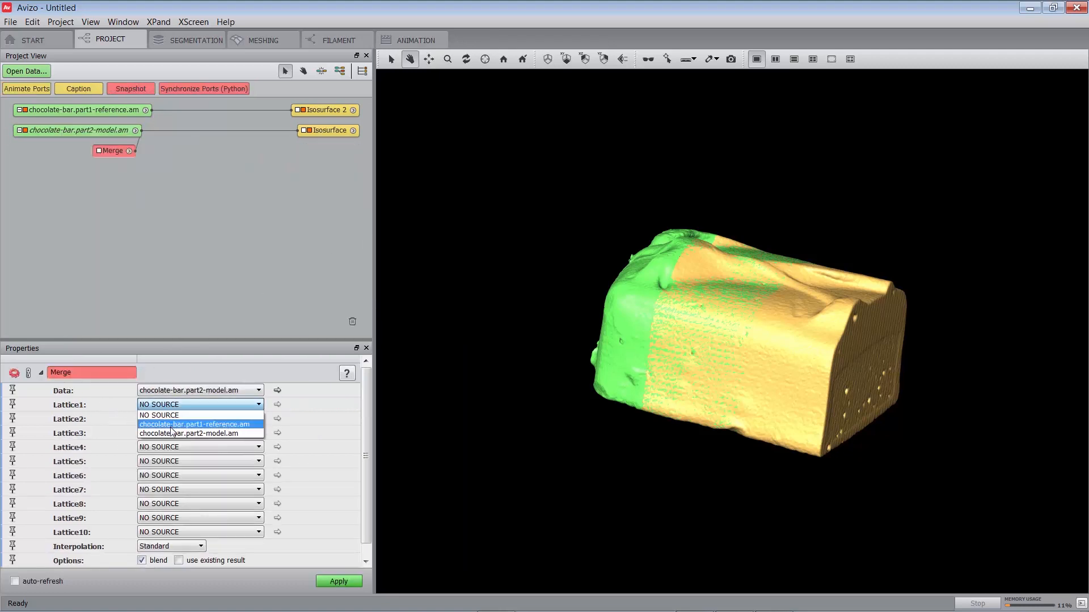
{"action": "left_click", "coordinate": [170, 425]}
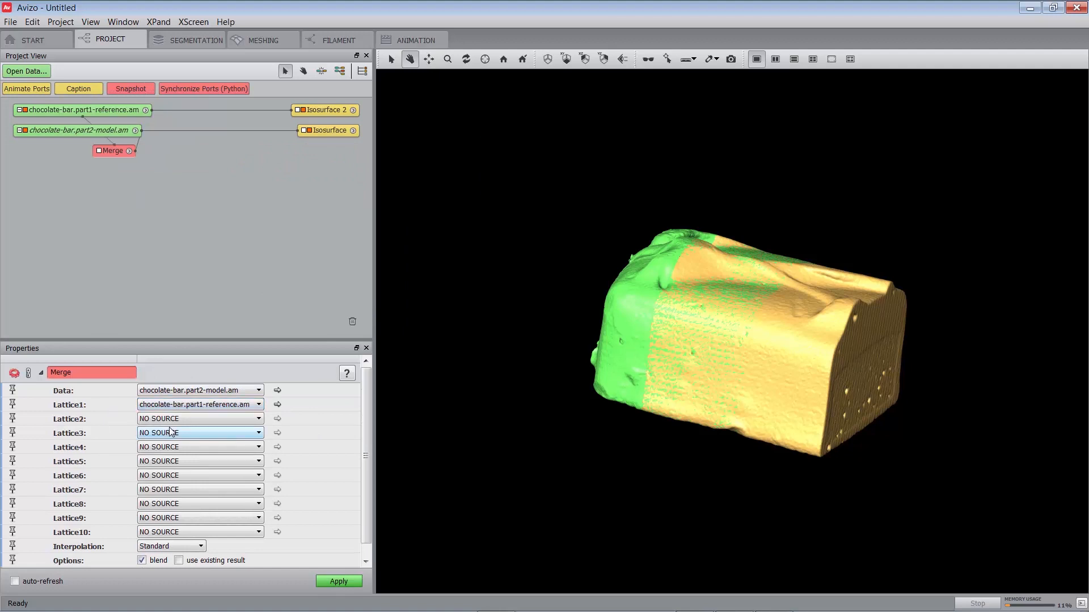
{"action": "left_click", "coordinate": [337, 582]}
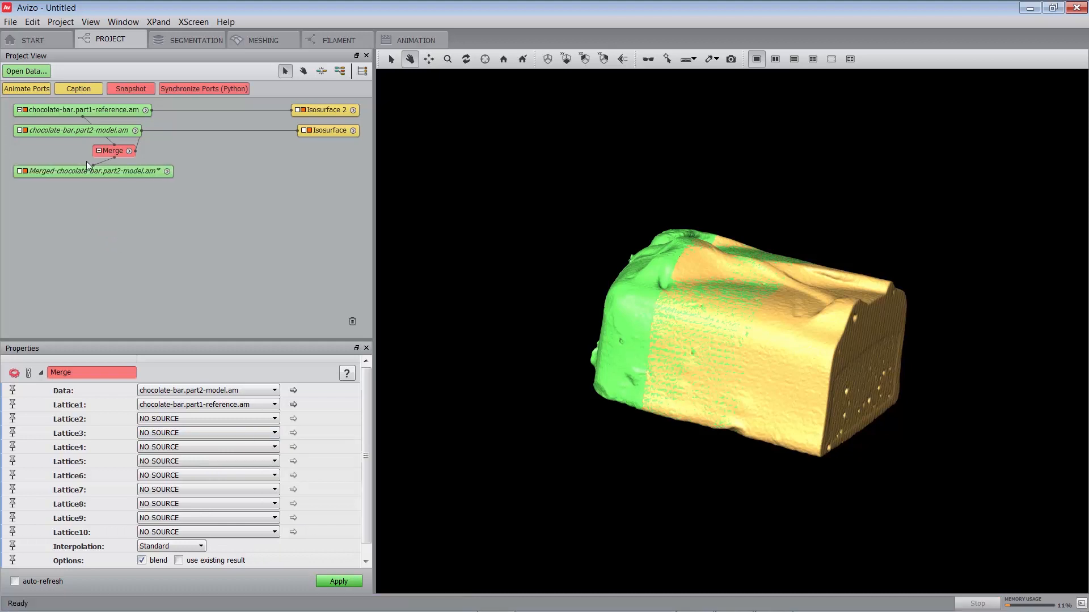
- Hide the isosurfaces of both the model and the reference part
{"action": "left_click", "coordinate": [310, 131]}
{"action": "left_click", "coordinate": [302, 110]}
{"action": "left_click", "coordinate": [309, 130]}
- Attach a Volume Rendering to the merged chocolate-bar data and view the combined bar up close
{"action": "right_click", "coordinate": [114, 171]}
{"action": "type", "text": "vo"}
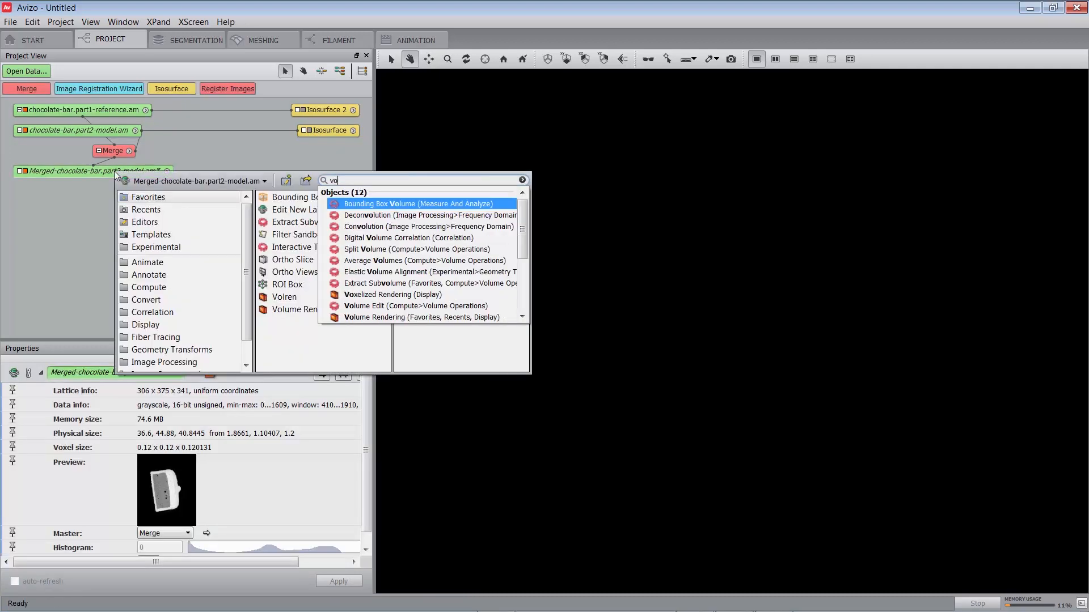
{"action": "type", "text": "lume ren"}
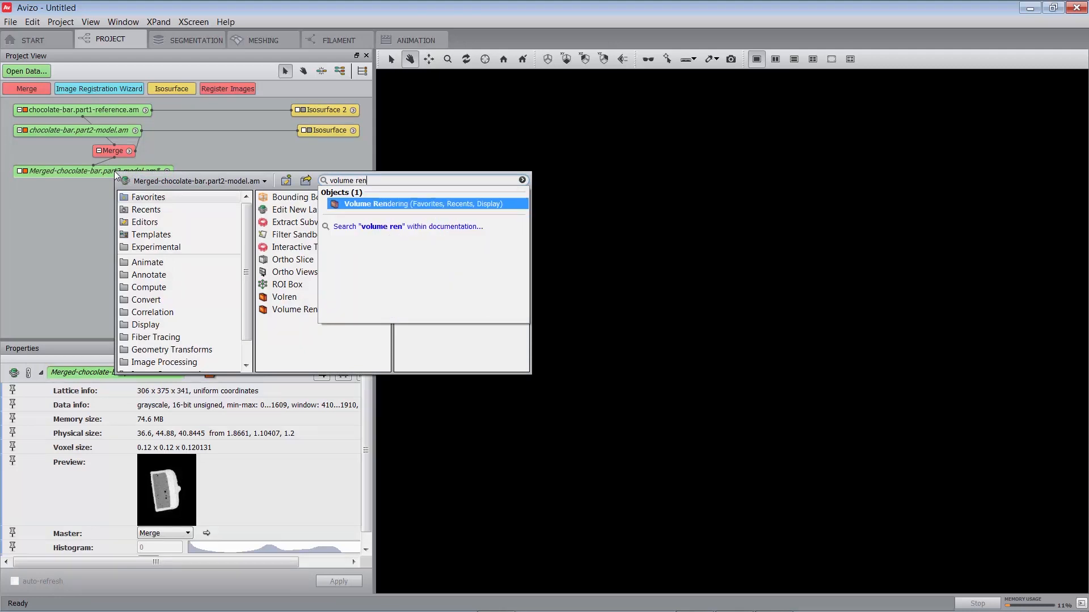
{"action": "key", "text": "Return"}
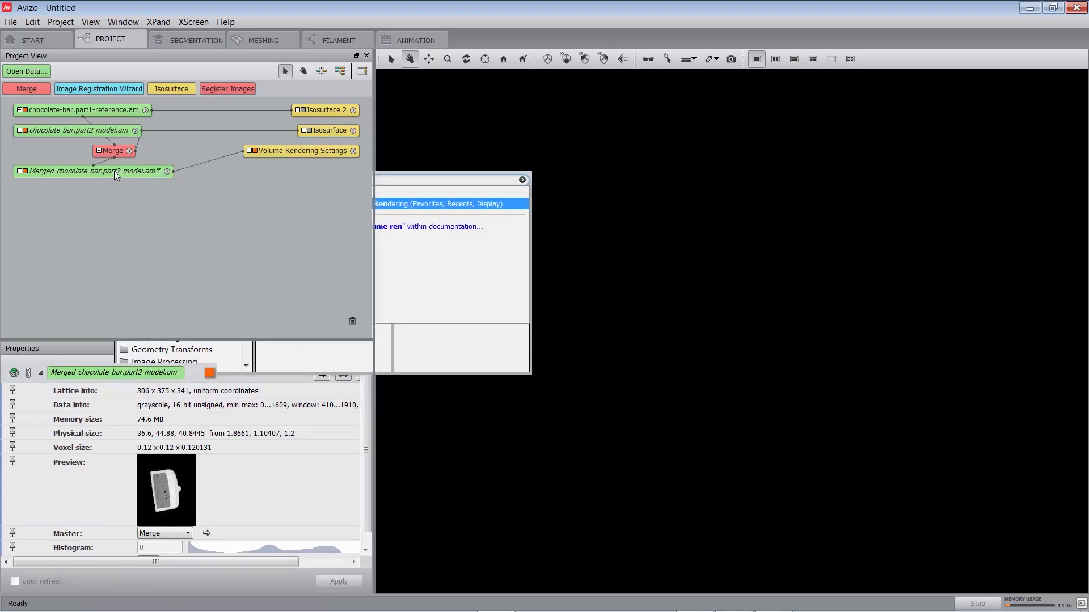
{"action": "key", "text": "space"}
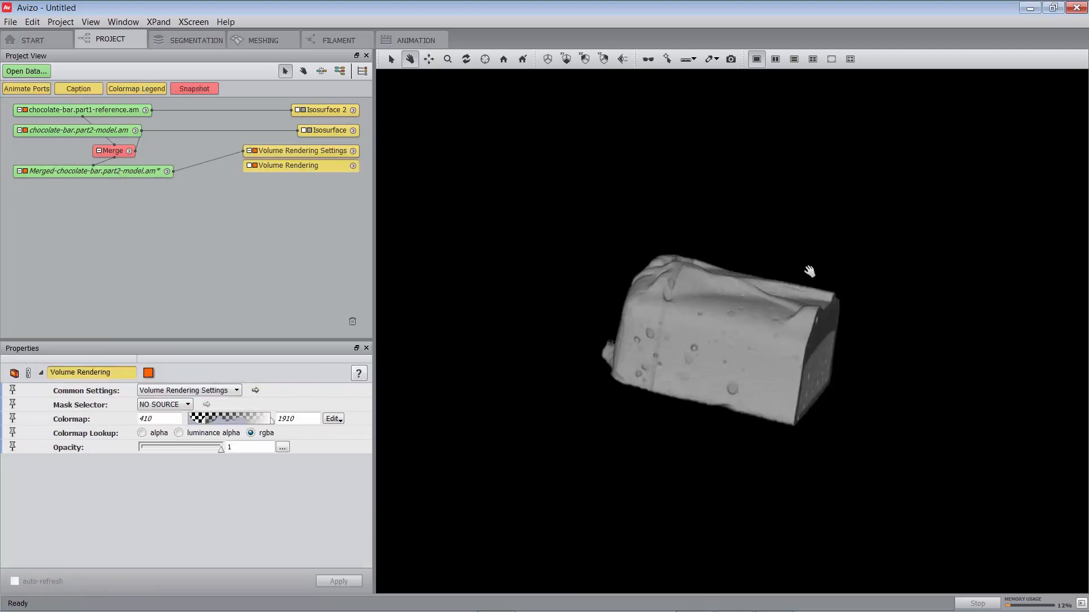
{"action": "left_click_drag", "start_coordinate": [737, 299], "coordinate": [741, 318], "text": "ctrl+shift"}
{"action": "left_click_drag", "start_coordinate": [809, 316], "coordinate": [735, 361]}
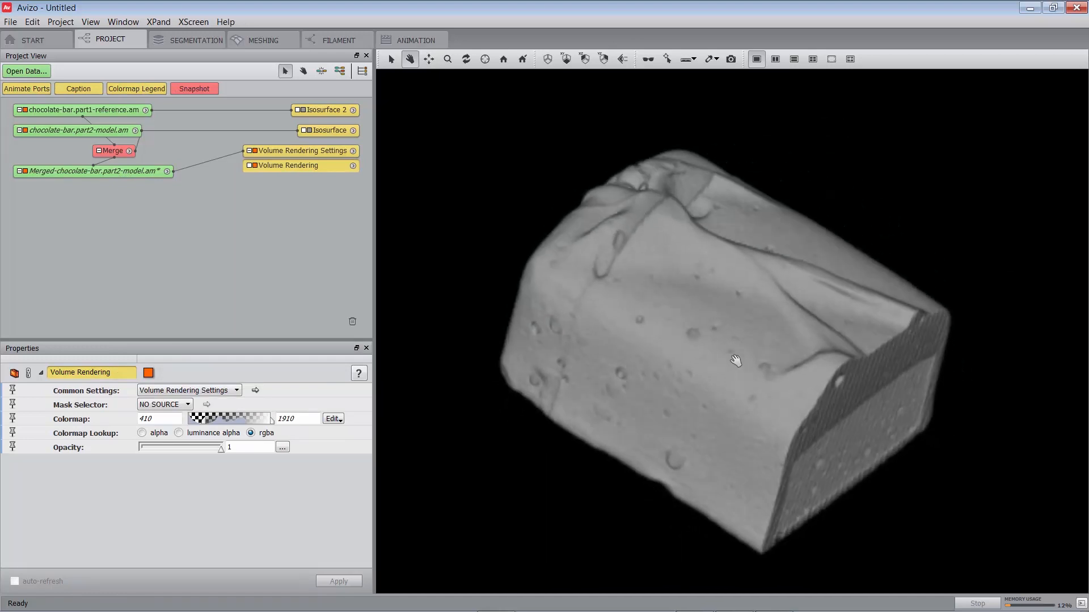